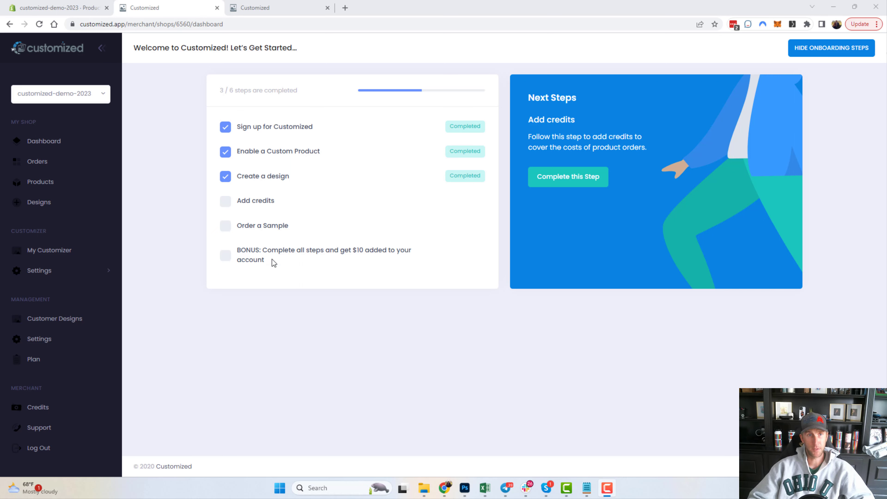
Switch to the Shopify admin tab showing the Dog Photo Case product.
click(70, 9)
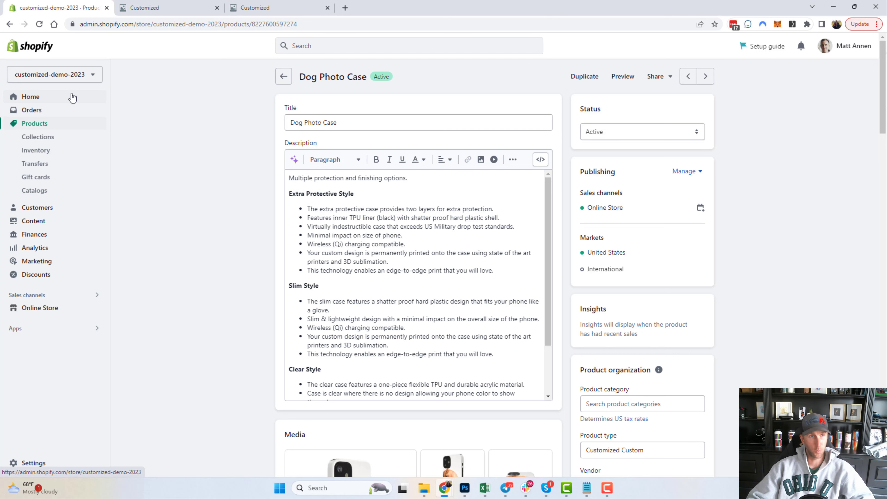
Preview the password-protected storefront in a new tab, then open the admin's store Settings.
click(97, 308)
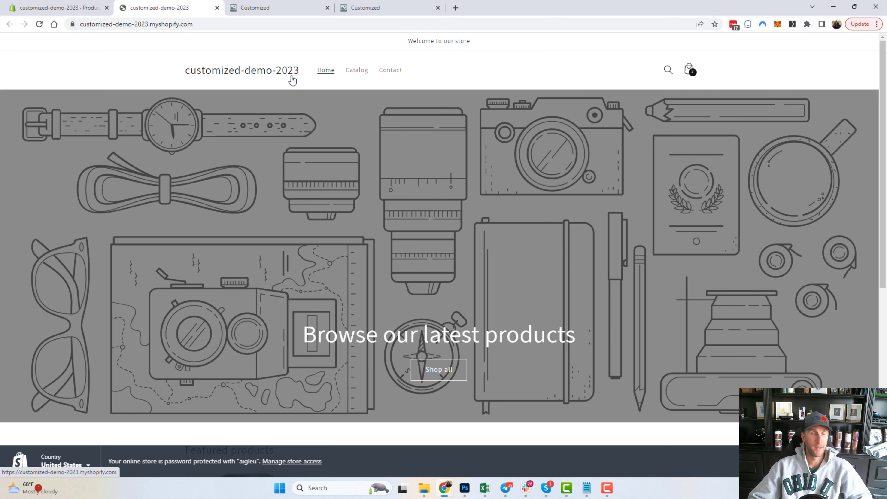
click(80, 4)
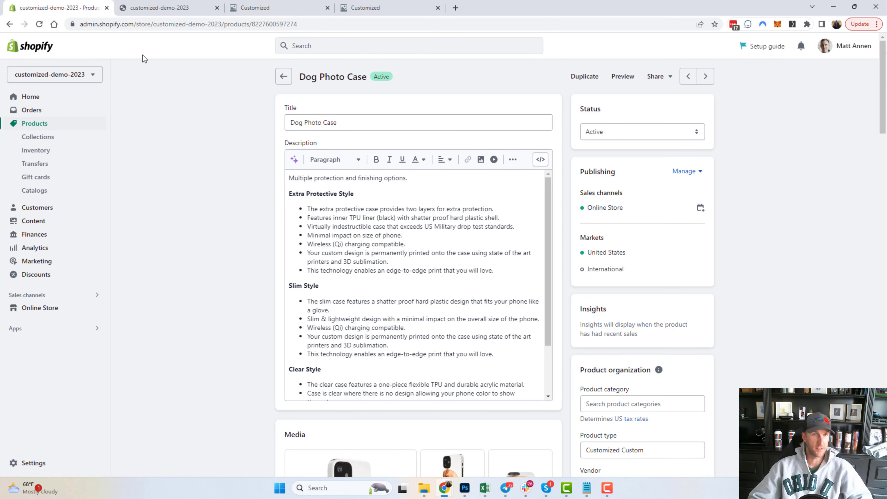
click(136, 5)
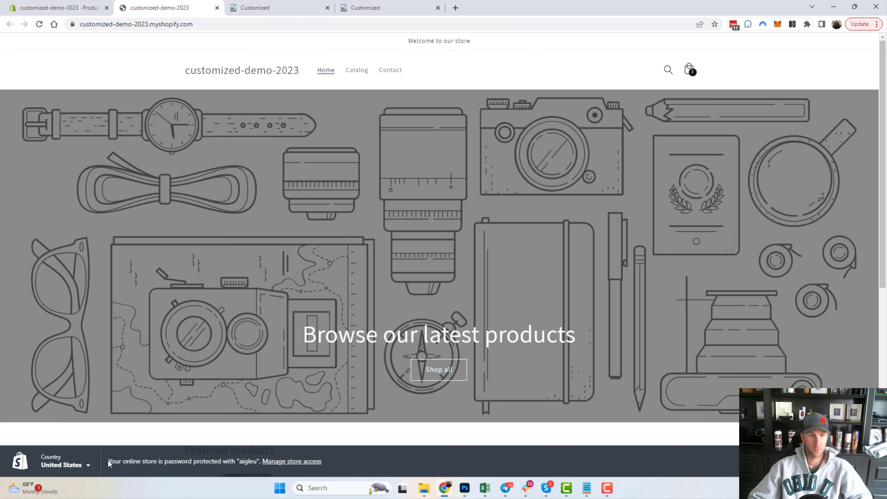
drag(108, 462, 260, 462)
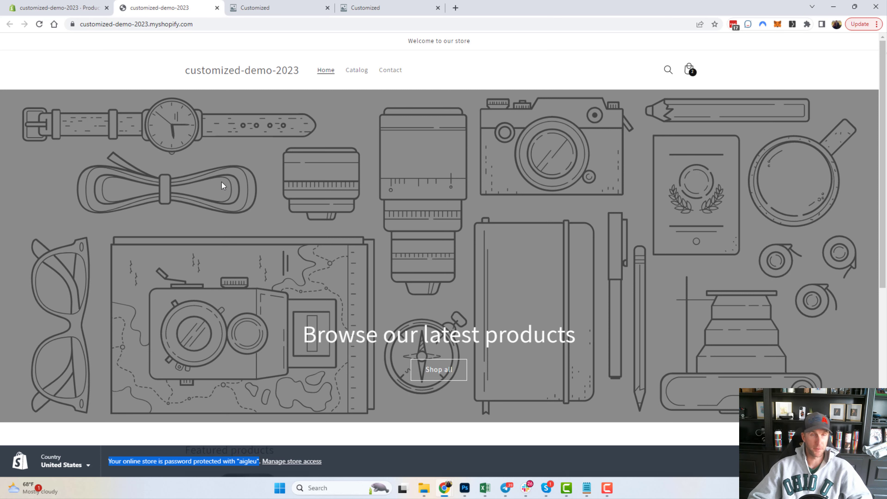
click(62, 4)
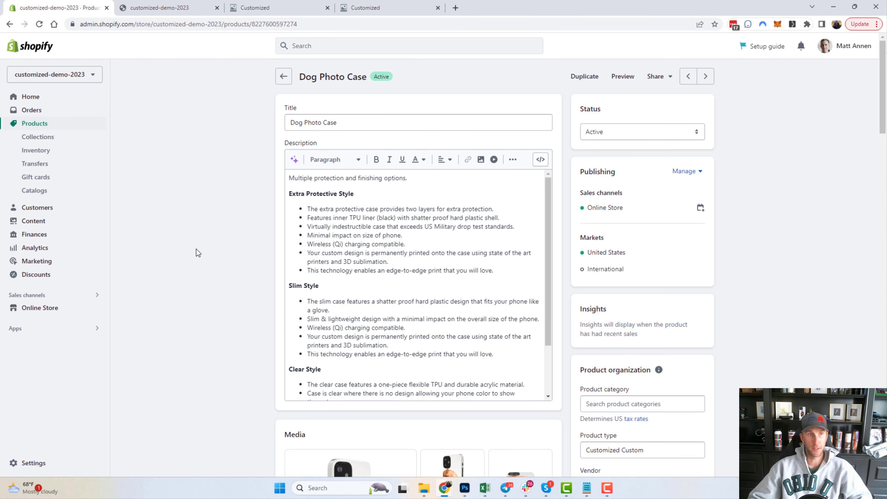
click(33, 463)
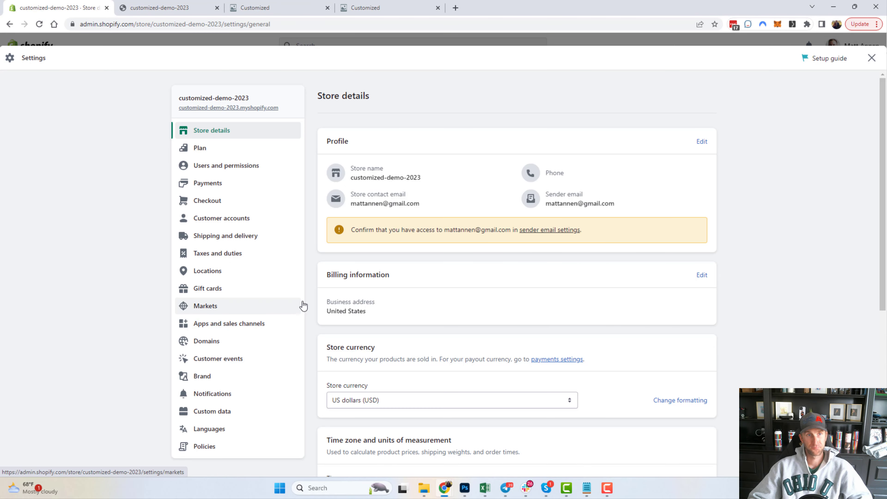
Activate the (for testing) Bogus Gateway under Payments and close Settings.
click(244, 183)
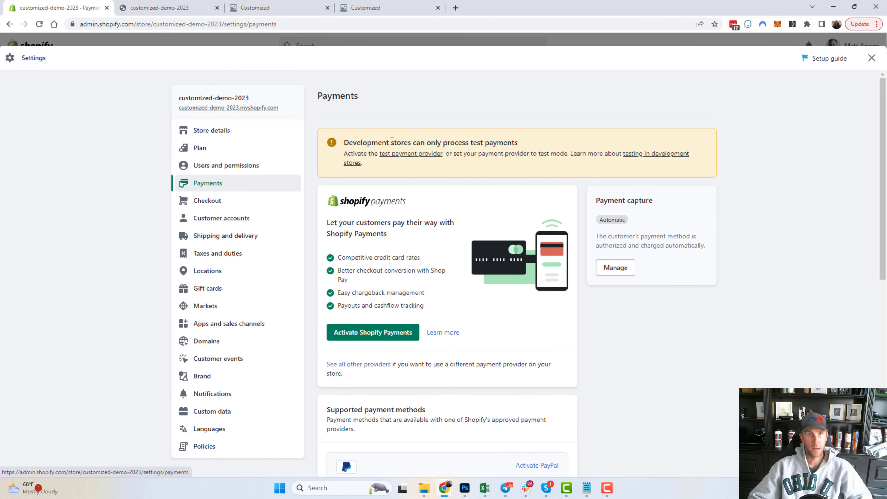
drag(344, 143, 510, 151)
click(510, 150)
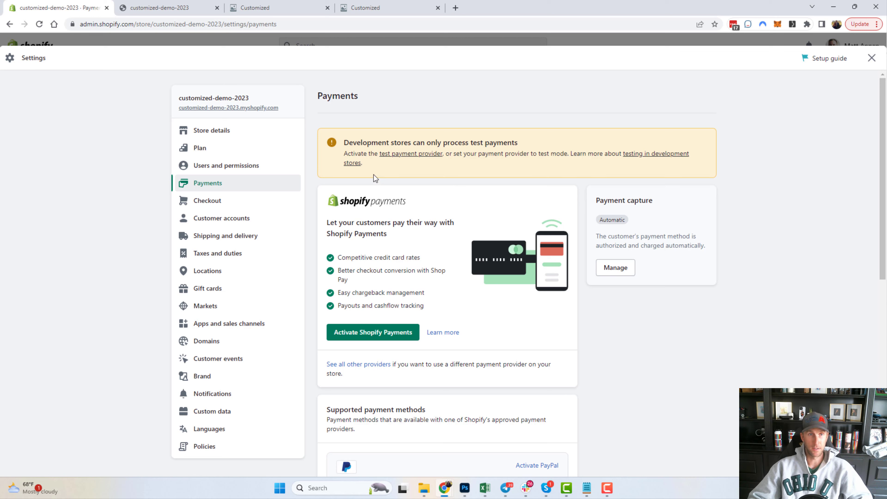
click(393, 156)
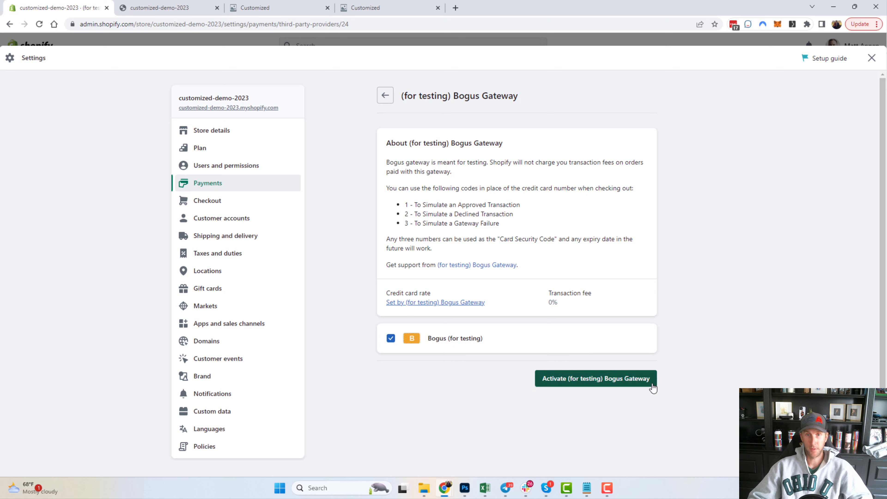
click(594, 381)
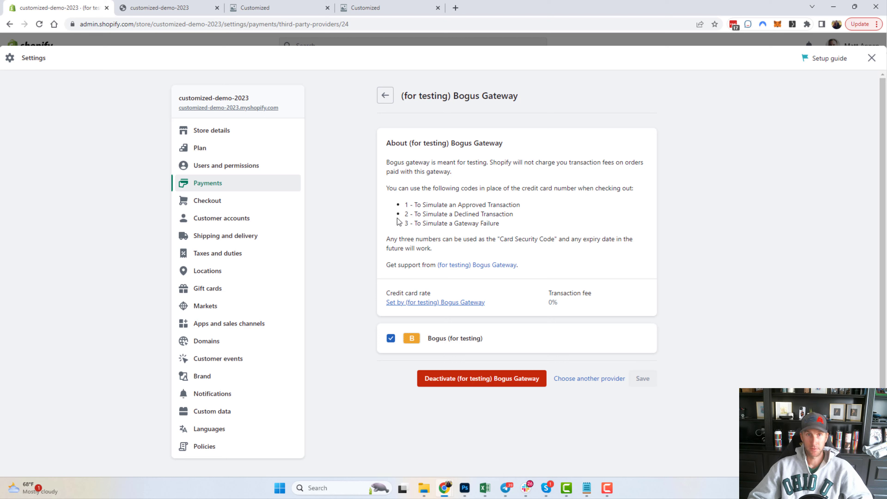
click(871, 59)
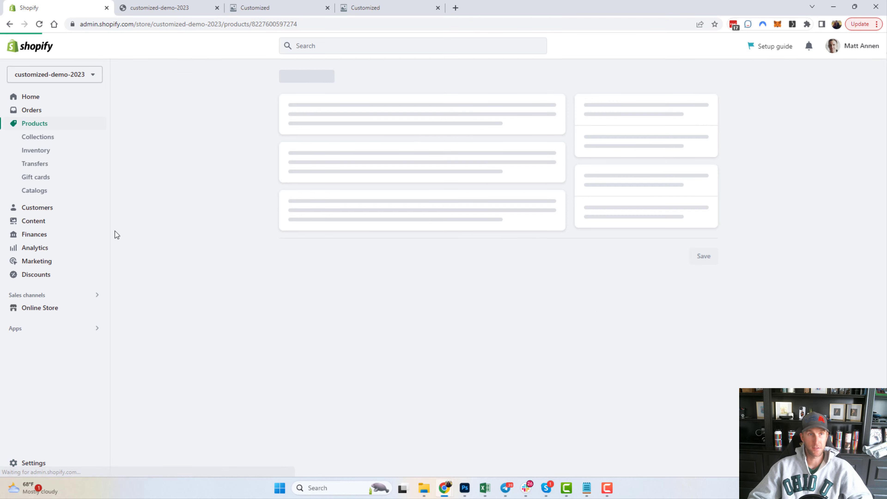
Start a new Amount off order discount with a 100% percentage value.
click(31, 278)
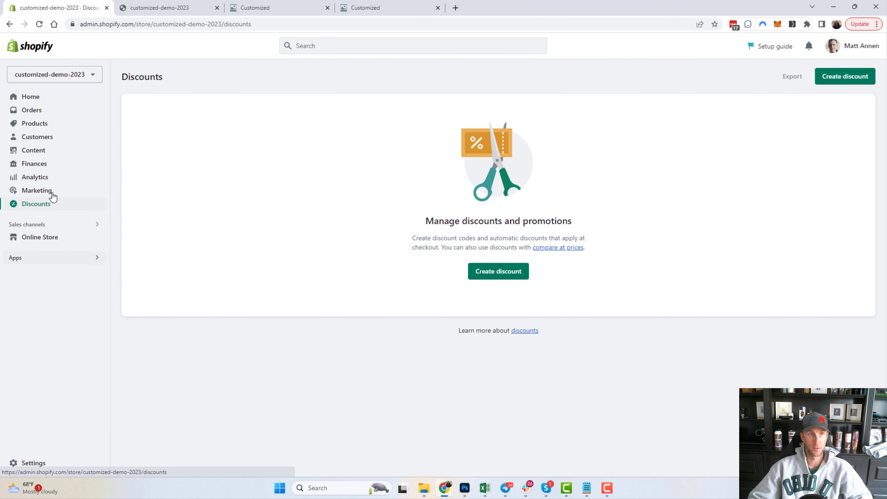
click(482, 271)
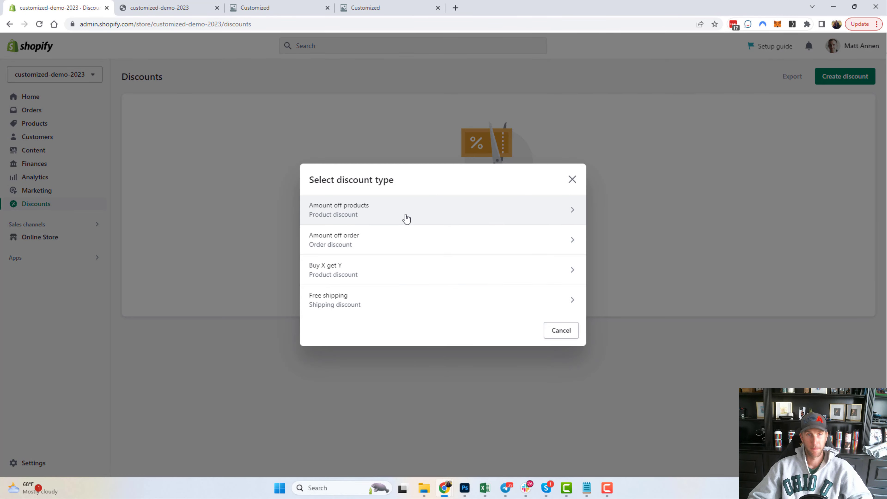
click(351, 241)
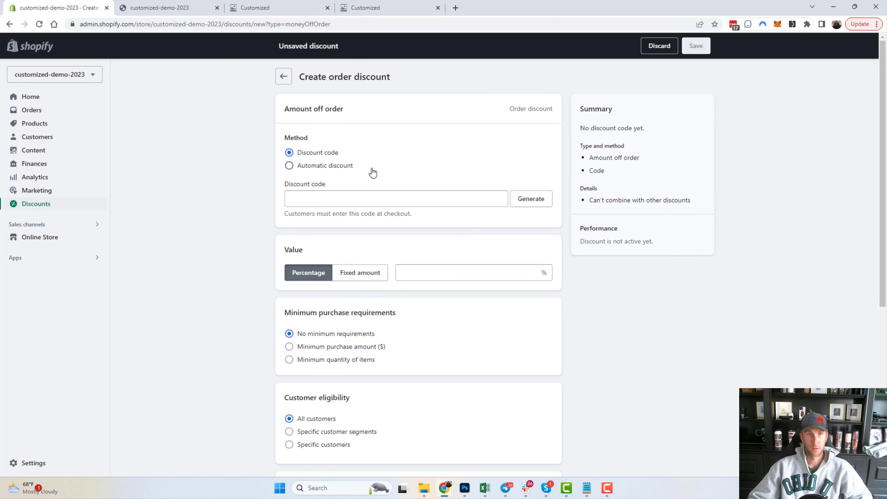
click(536, 200)
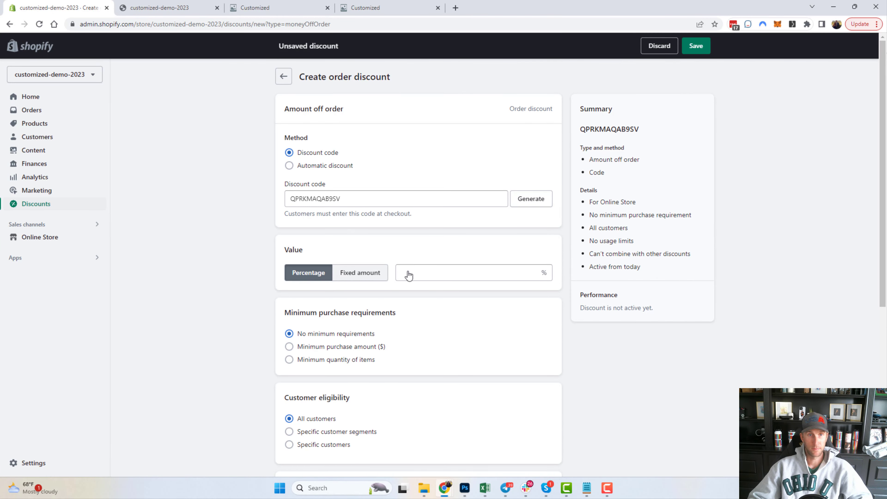
click(476, 274)
text(100)
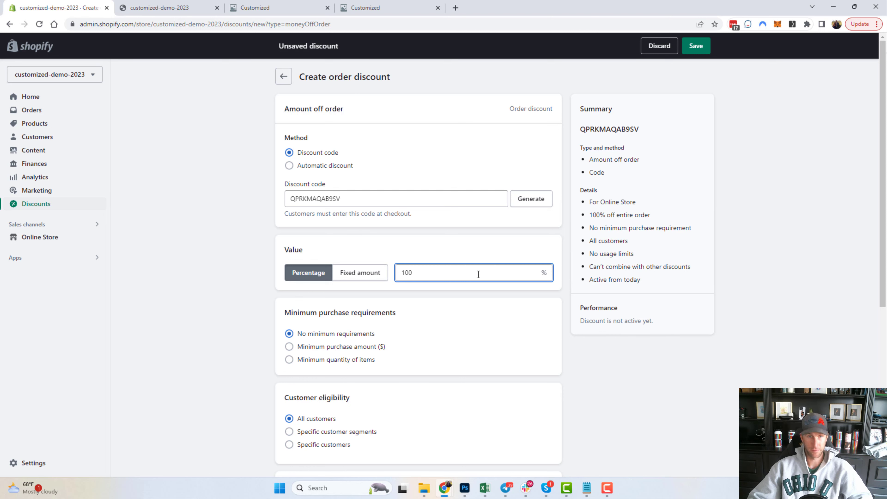
Give the discount an end date of April 23.
drag(349, 203, 284, 200)
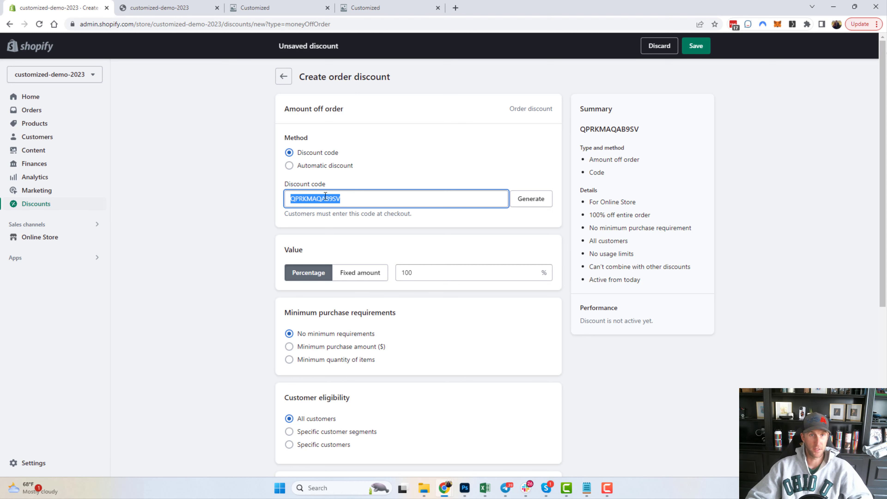
scroll(243, 224, down, 5)
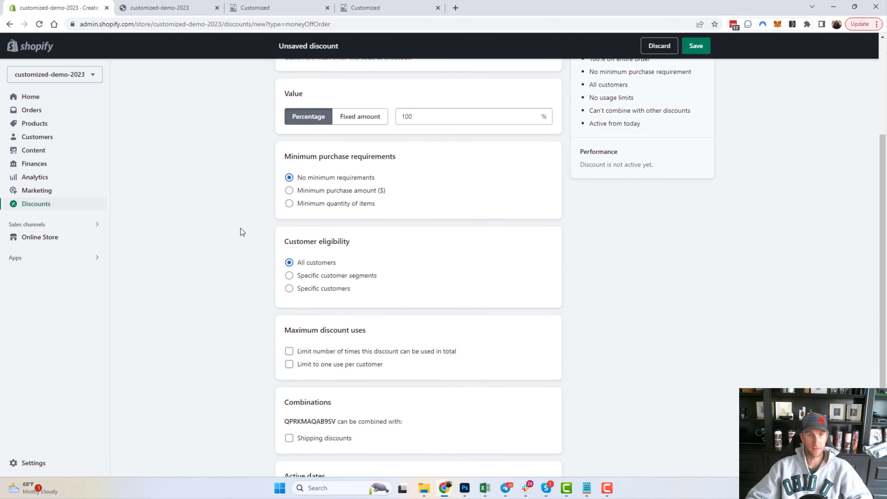
scroll(299, 339, down, 3)
click(293, 419)
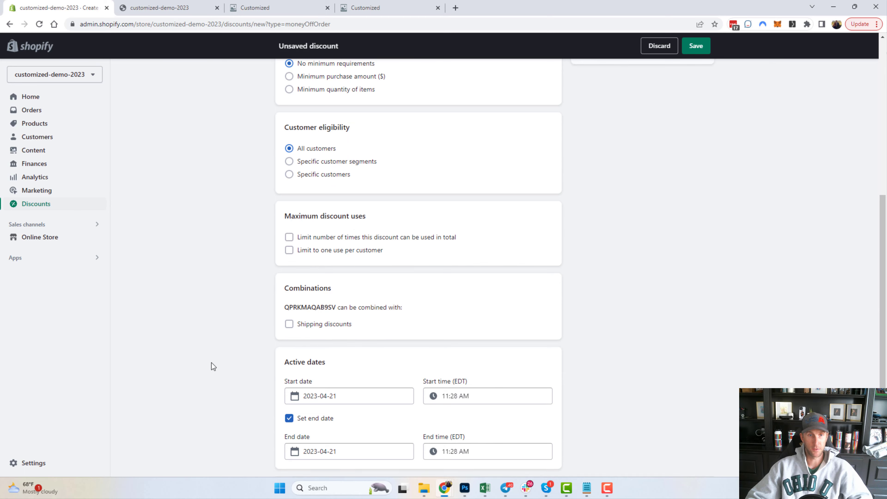
scroll(211, 362, down, 1)
click(343, 416)
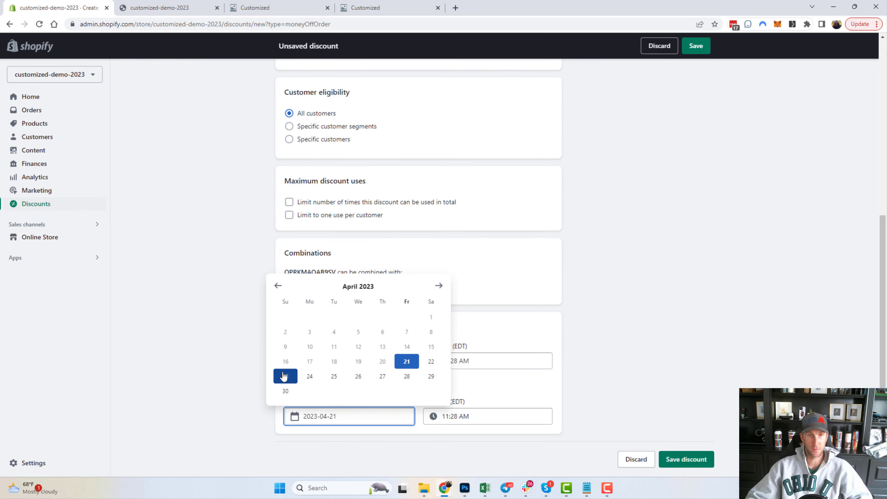
click(285, 374)
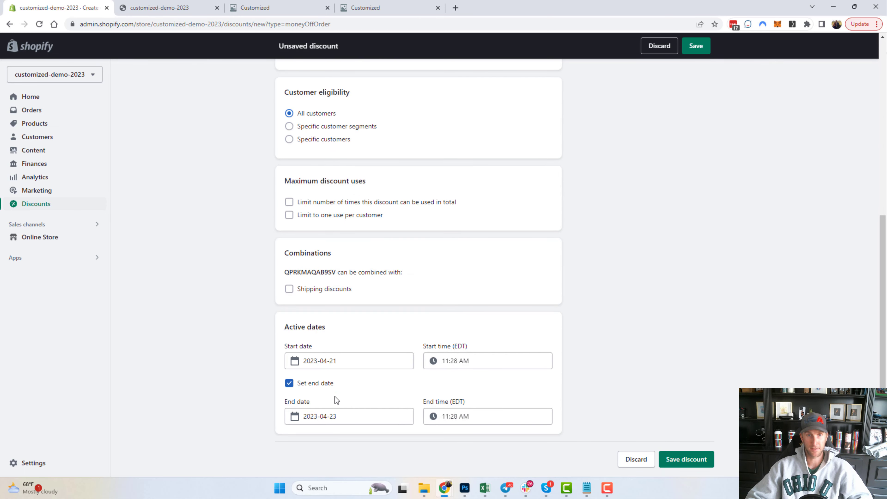
scroll(332, 391, up, 2)
scroll(329, 391, up, 6)
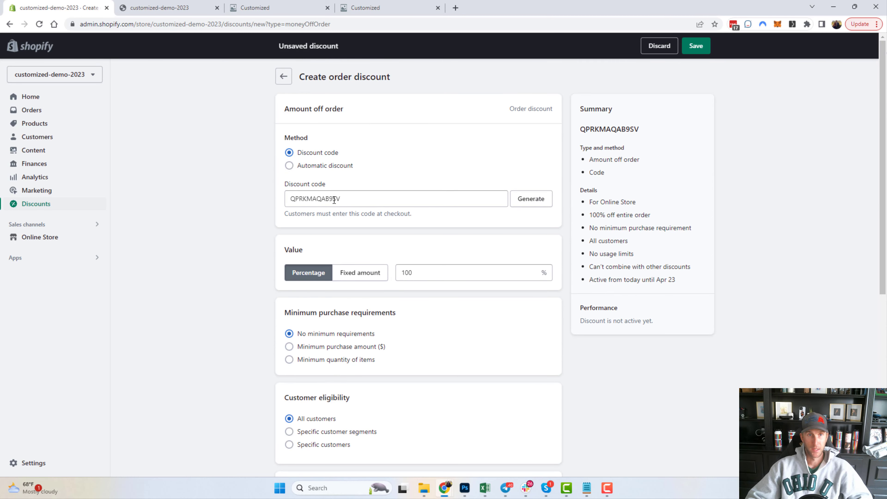
Change the discount code to FREEADMIN and save the discount.
double_click(325, 198)
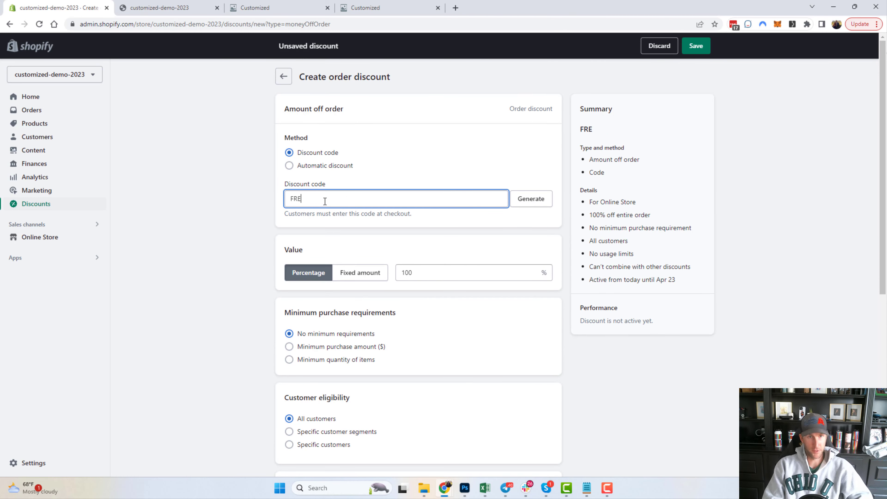
click(234, 226)
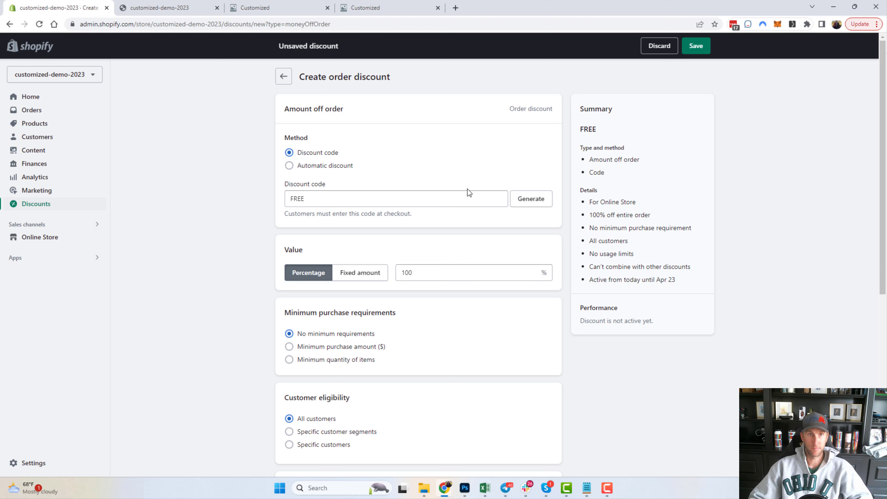
click(420, 198)
text(ADMIN)
key(ctrl+a)
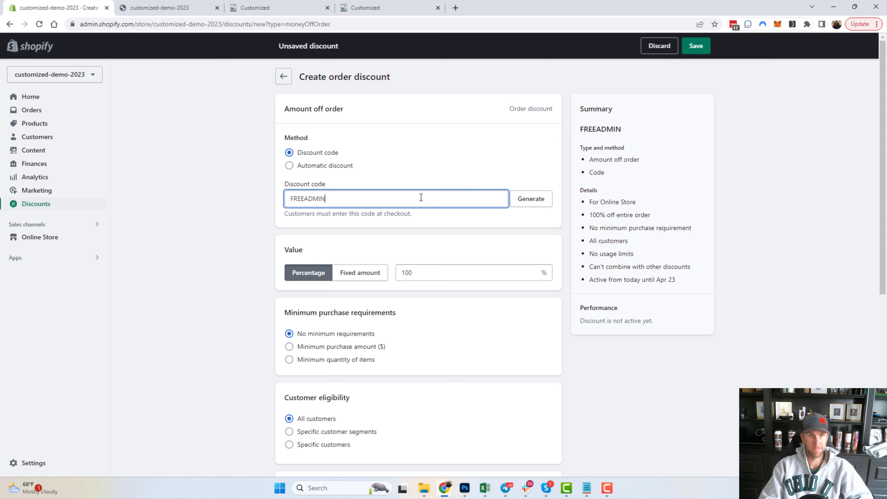
click(694, 49)
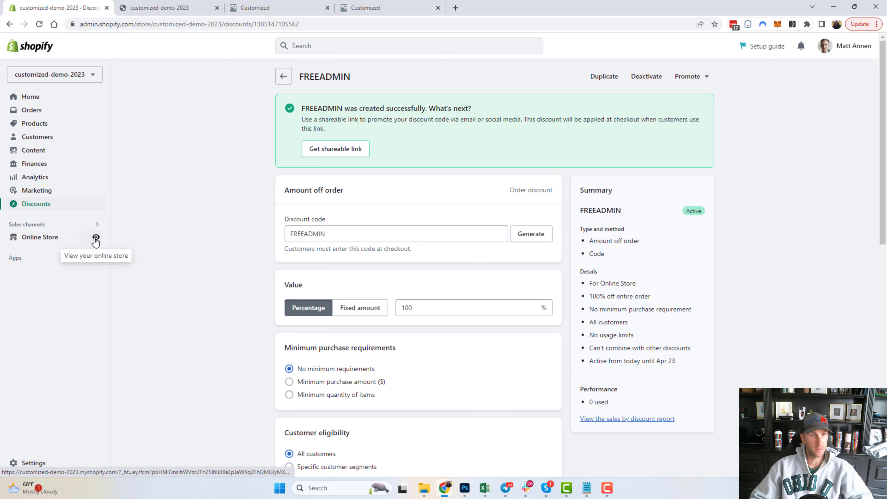
Open the Dog Photo Case from the storefront's Featured products and start customizing it.
click(96, 238)
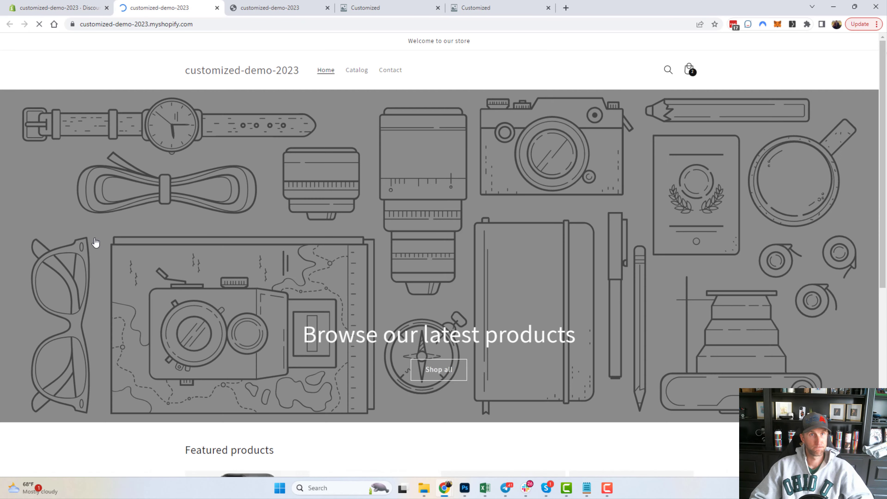
scroll(395, 243, down, 8)
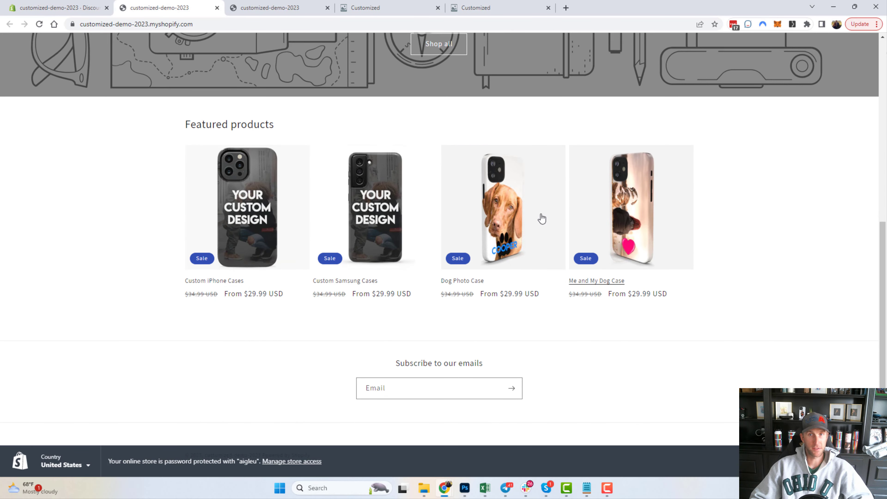
click(497, 221)
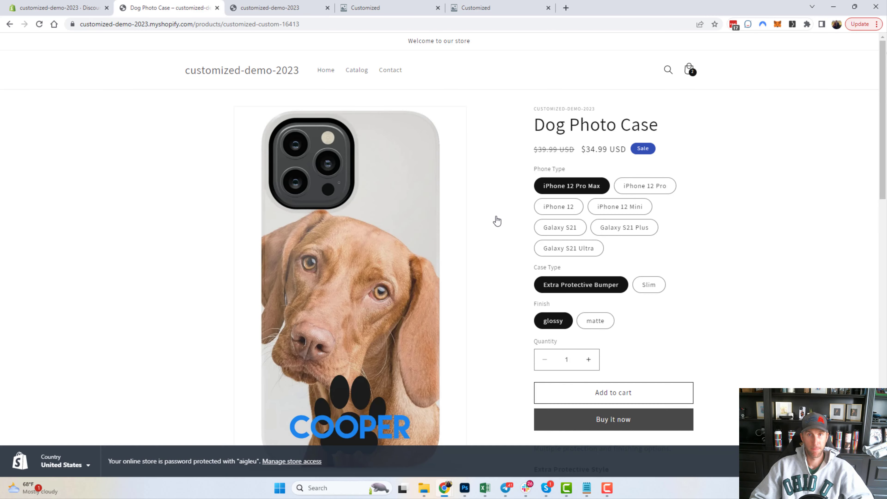
scroll(629, 265, down, 1)
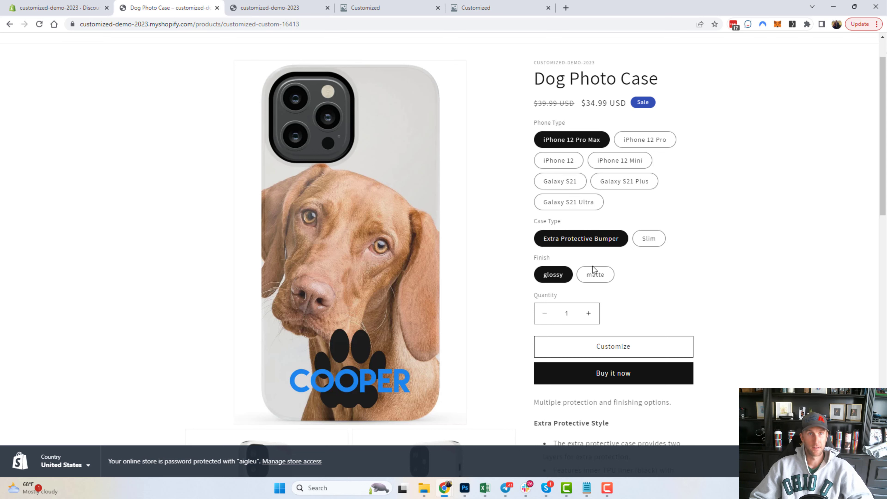
click(603, 349)
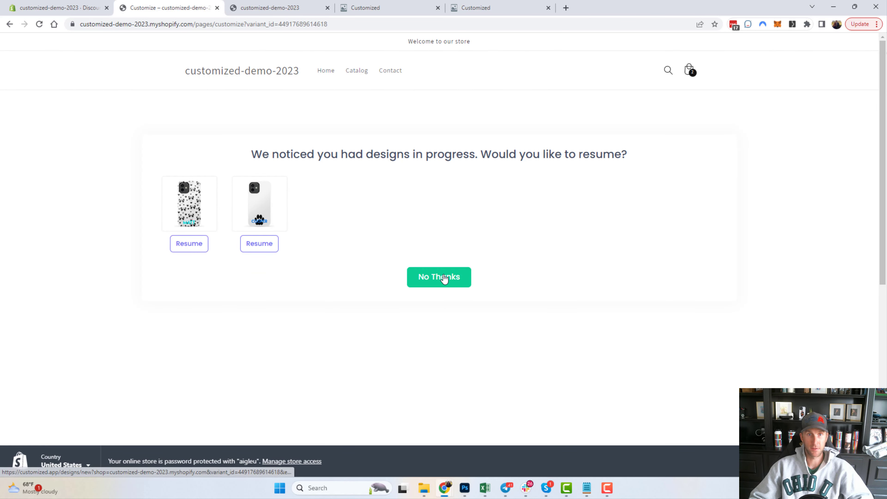
Start a fresh design and change the case name from Cooper to Bailey.
click(439, 279)
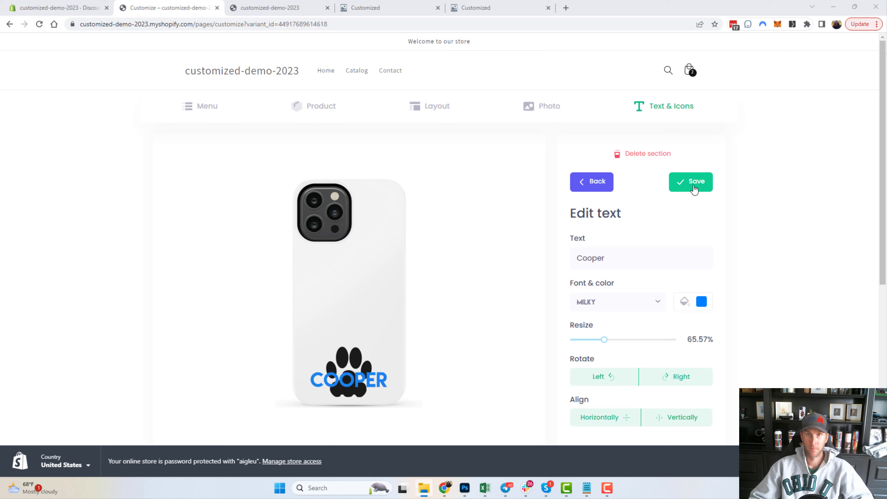
drag(607, 257, 558, 250)
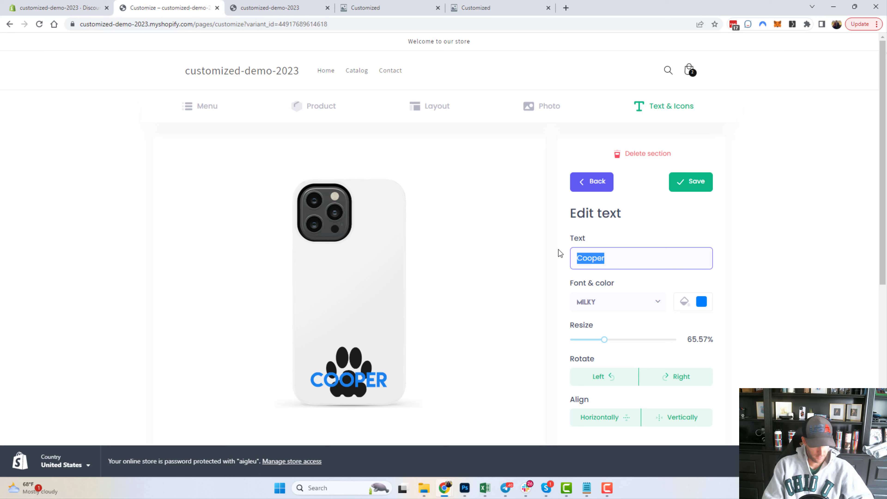
text(Bailey)
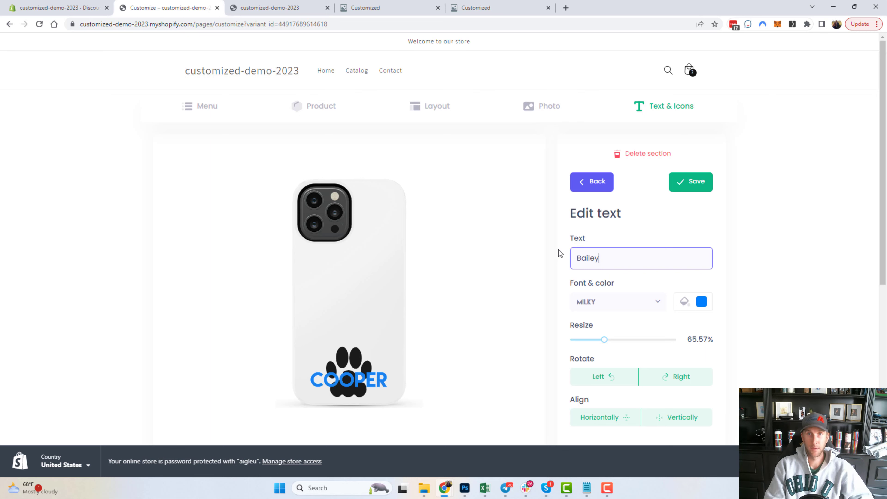
click(693, 181)
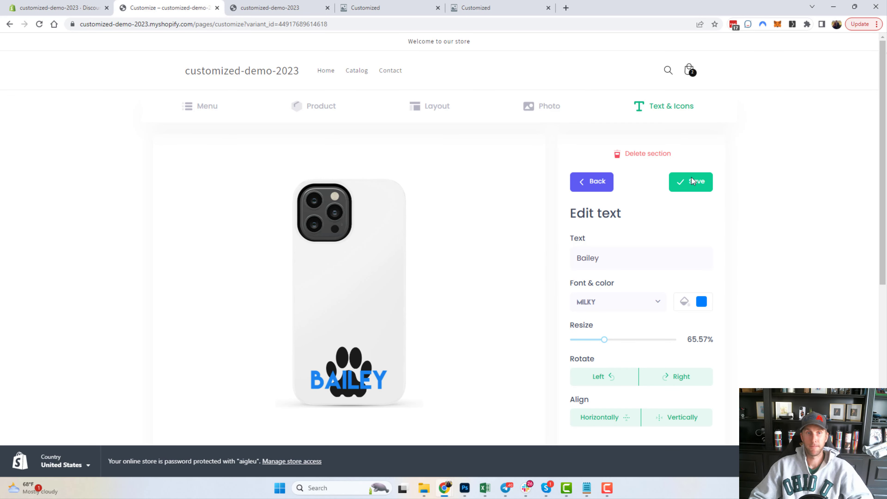
click(693, 181)
Upload a puppy photo, enlarge it to 93% to fill the case, and add it to the cart.
click(538, 112)
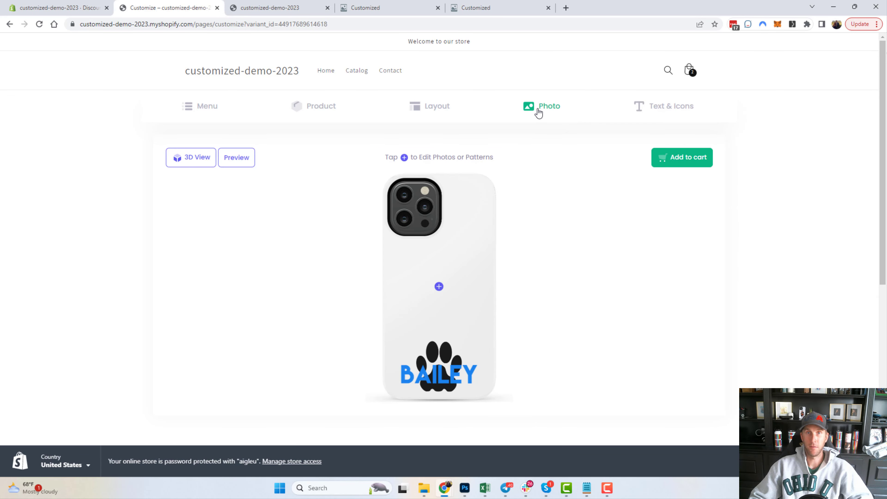
click(486, 237)
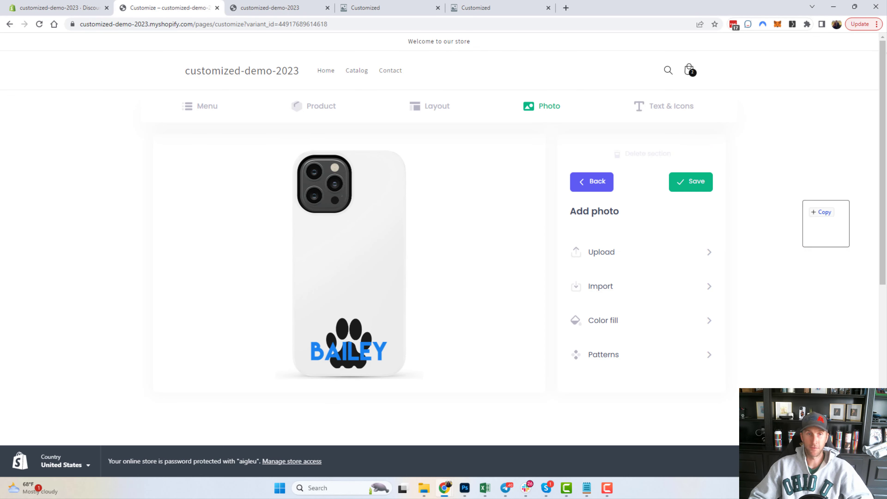
click(595, 259)
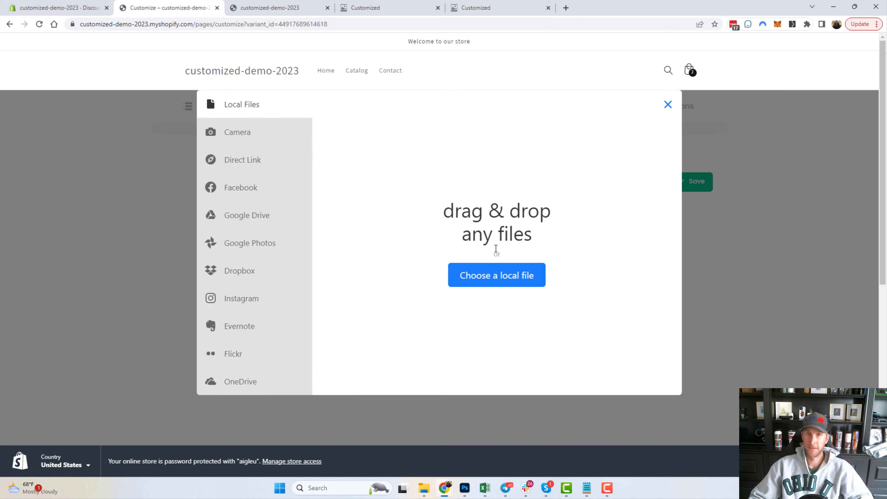
drag(878, 226, 485, 236)
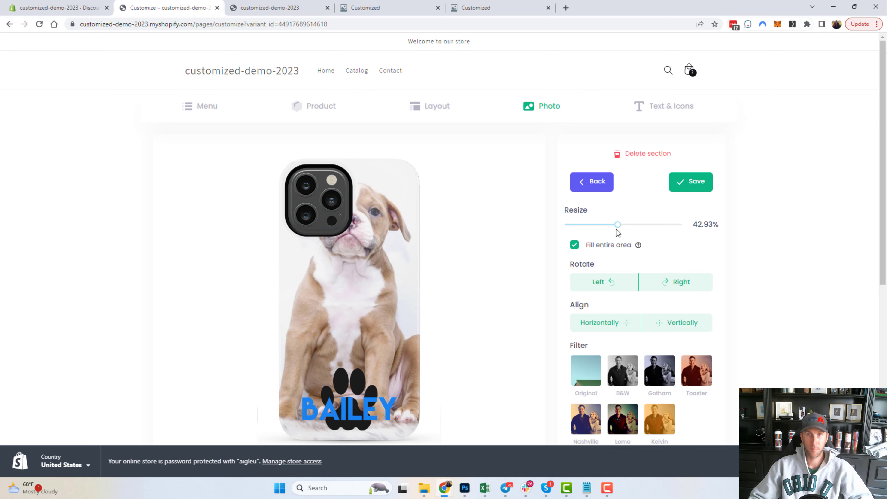
drag(617, 229, 708, 227)
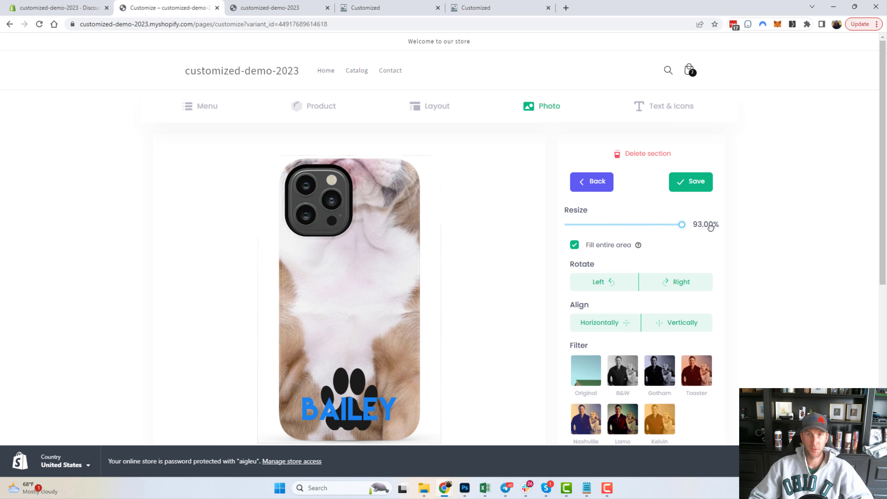
click(688, 186)
click(683, 158)
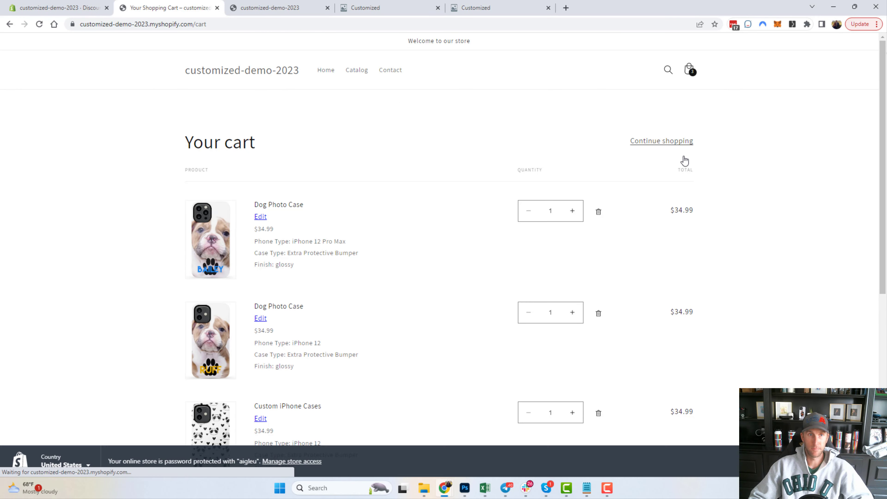
Remove the other two cases, leaving only the BAILEY case at $34.99, and check out.
scroll(220, 237, down, 2)
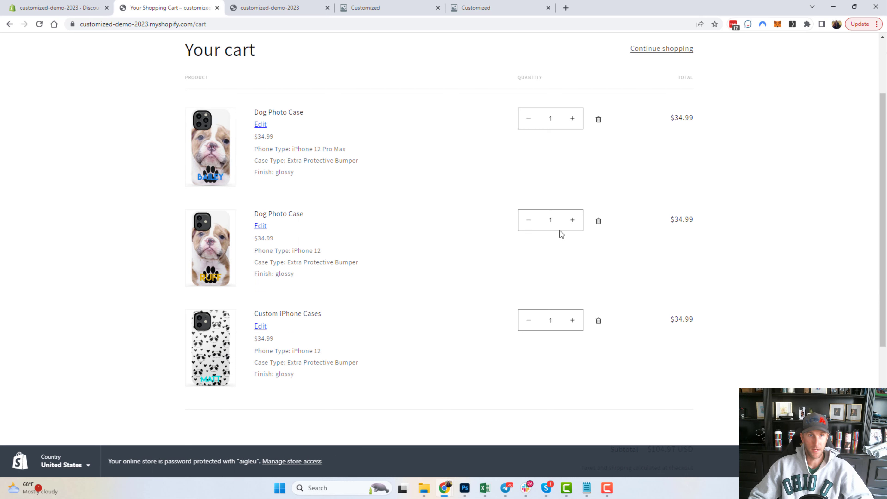
click(598, 223)
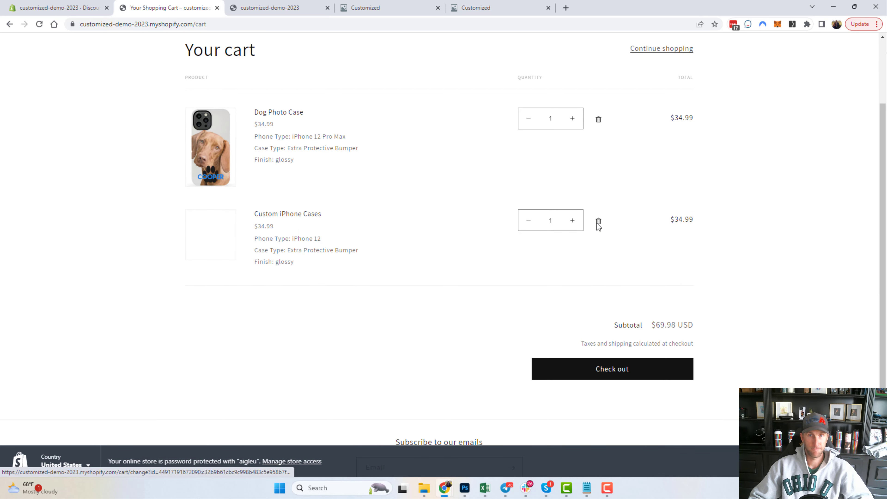
click(598, 222)
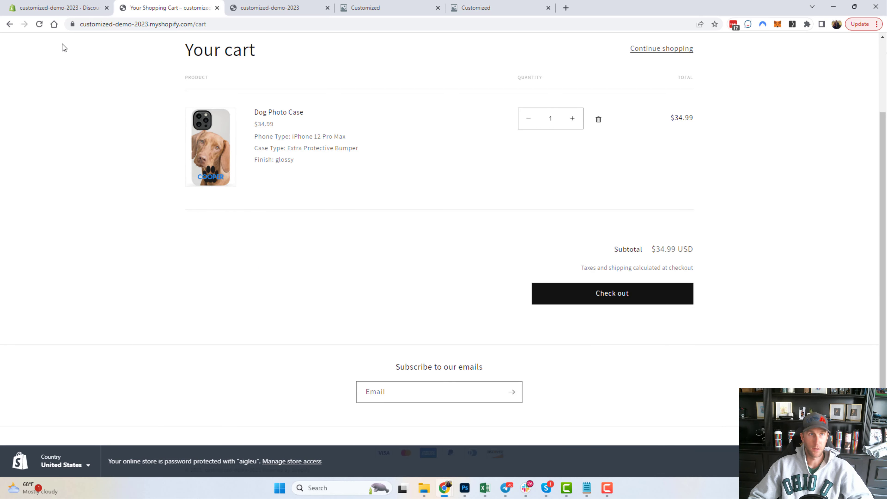
click(39, 28)
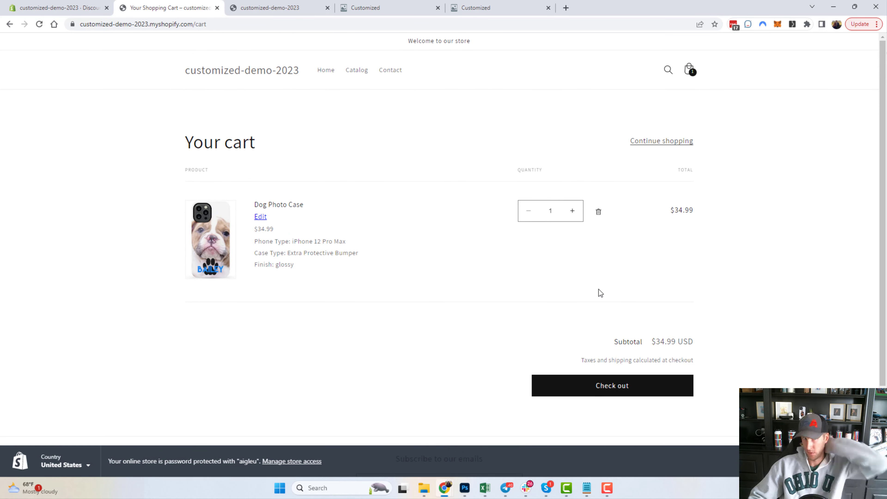
click(617, 390)
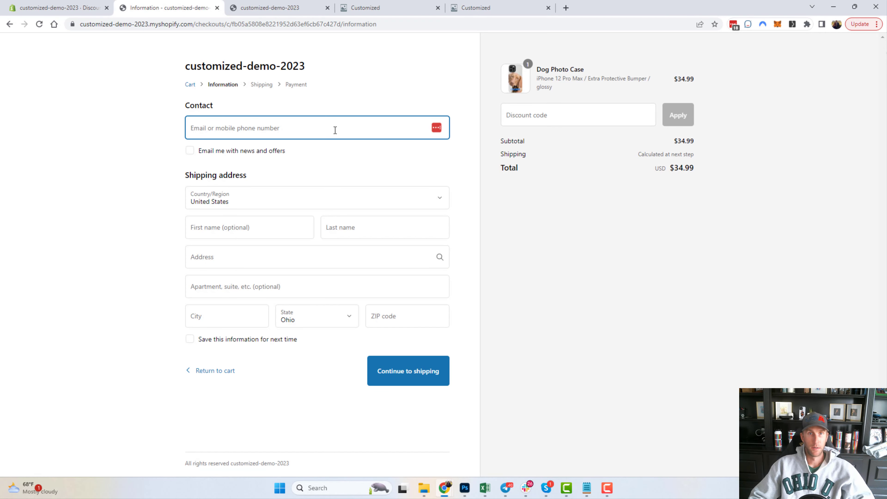
Enter the contact e-mail address at checkout.
click(524, 112)
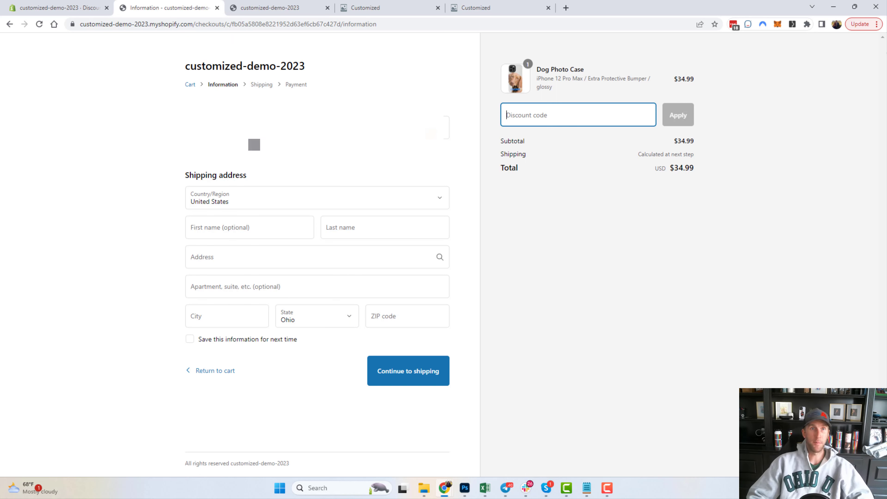
click(245, 128)
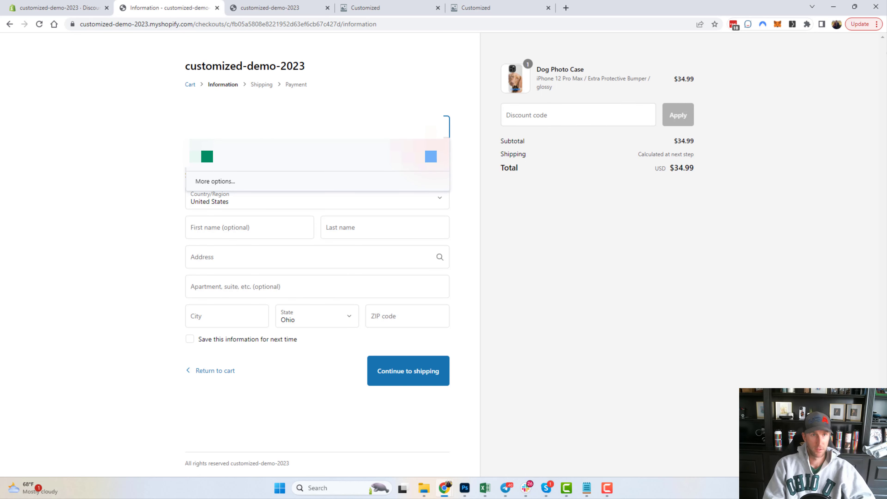
text([masked])
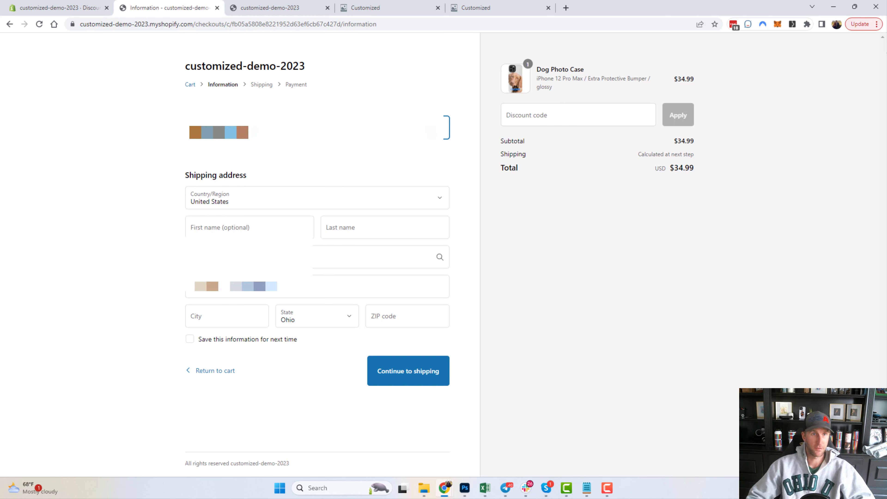
Fill in the shipping name and the 1234 Main address from the suggestion, then continue to shipping.
click(257, 224)
text(Matt)
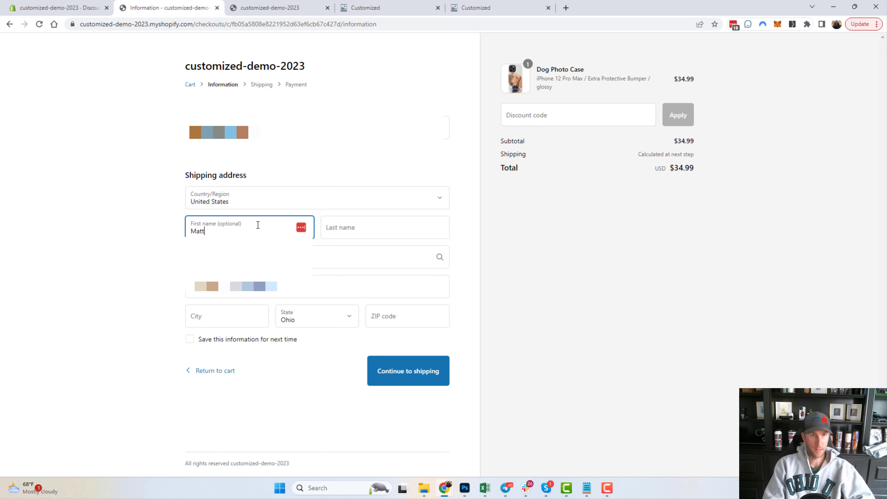
key(Tab)
text(An)
key(Tab)
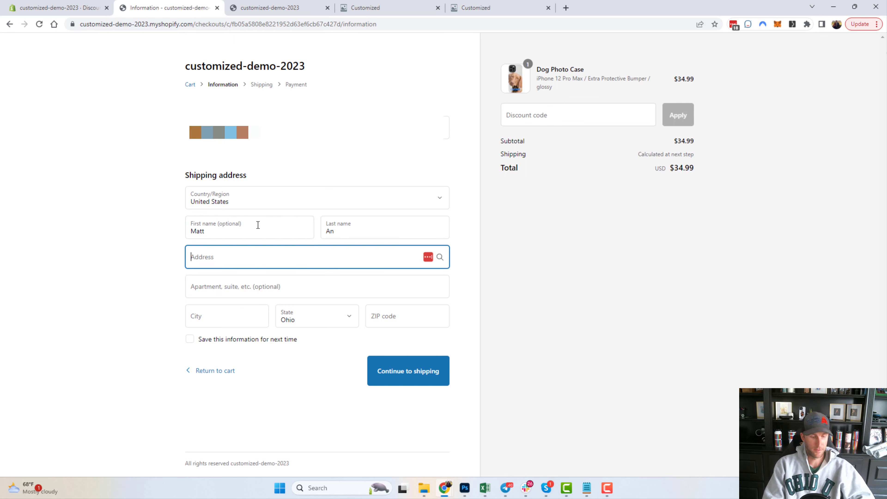
text(1234 M)
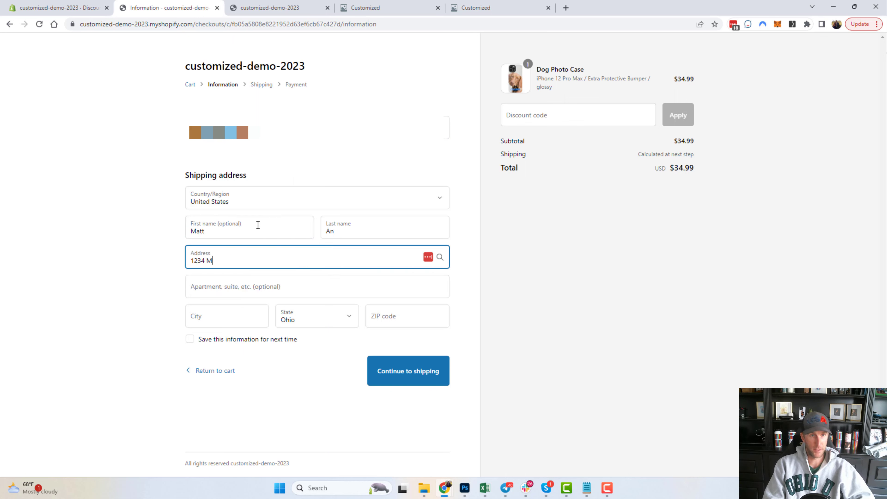
text(ain S)
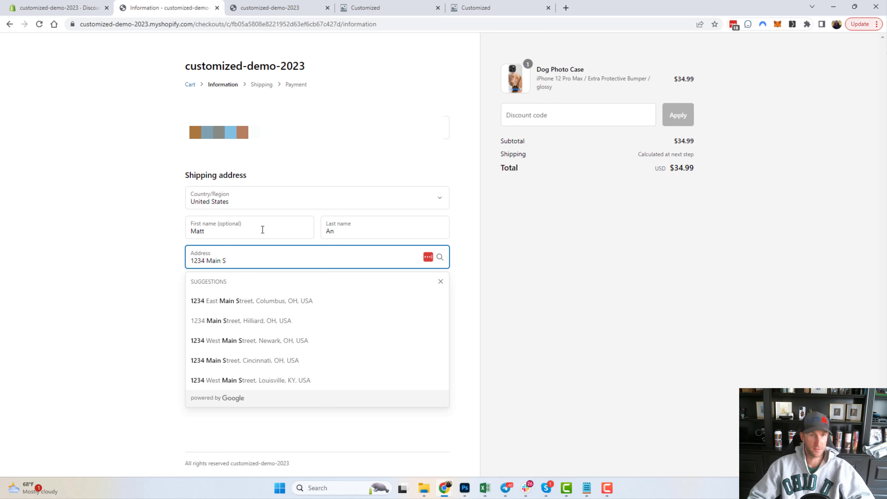
click(269, 306)
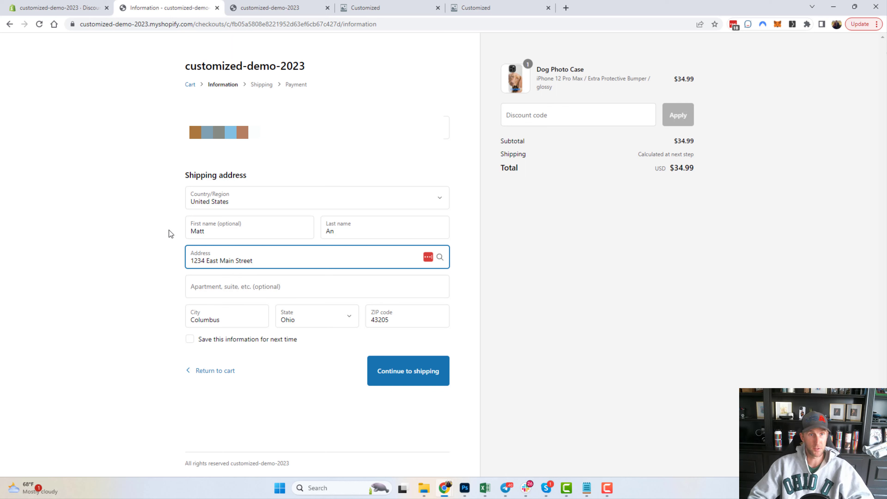
click(395, 380)
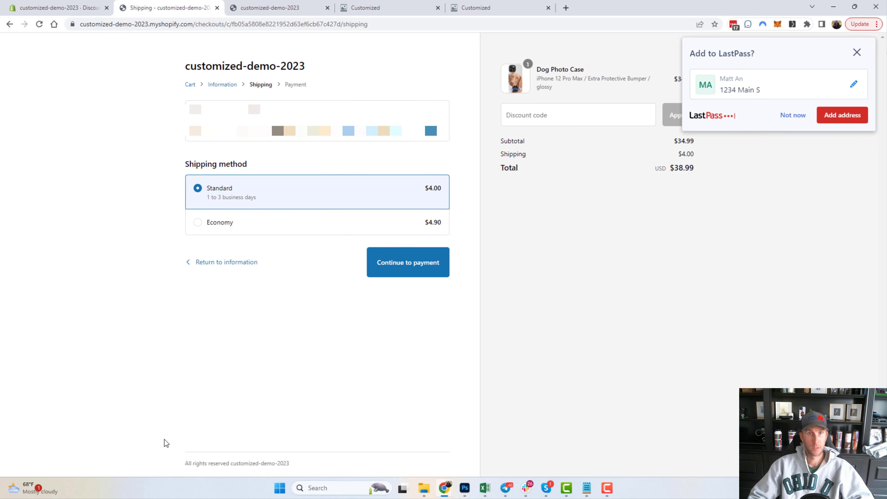
Dismiss the save-address prompt, continue to payment, and close the card-offer popup.
click(798, 118)
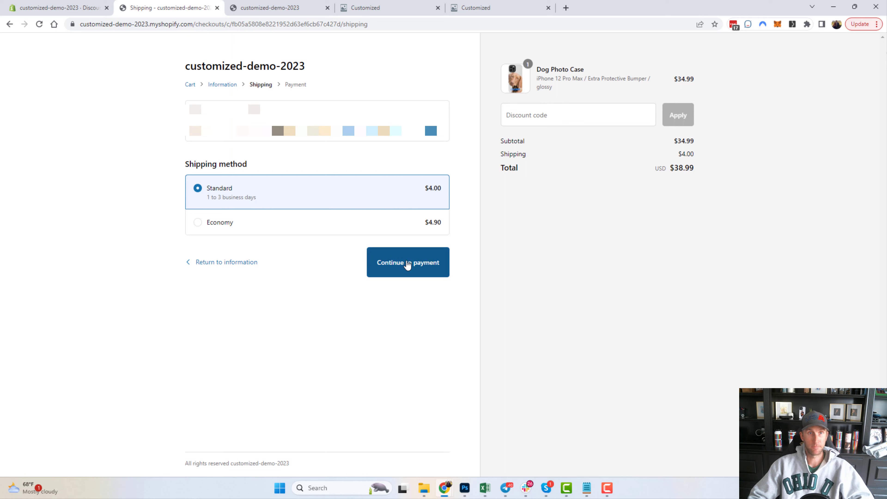
click(394, 275)
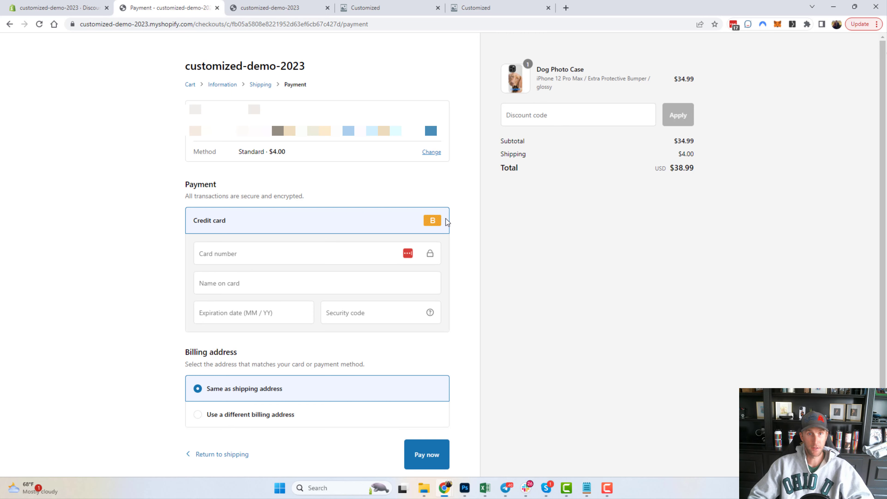
drag(444, 221, 427, 219)
click(429, 223)
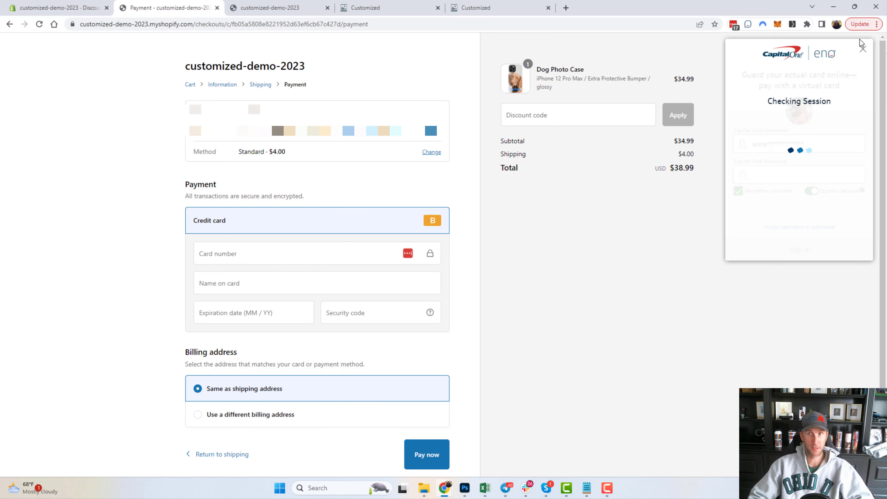
click(863, 50)
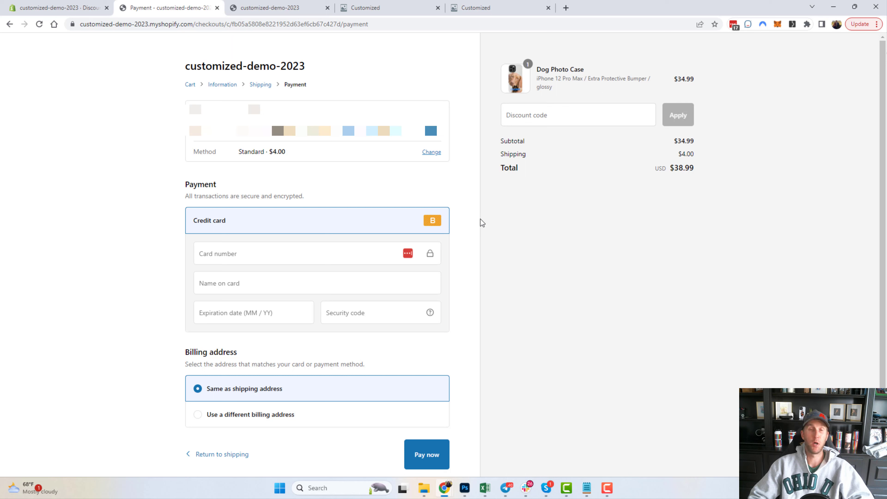
Enter test card details: number 1, the cardholder name, expiry 01 / 28, security code 123.
click(263, 255)
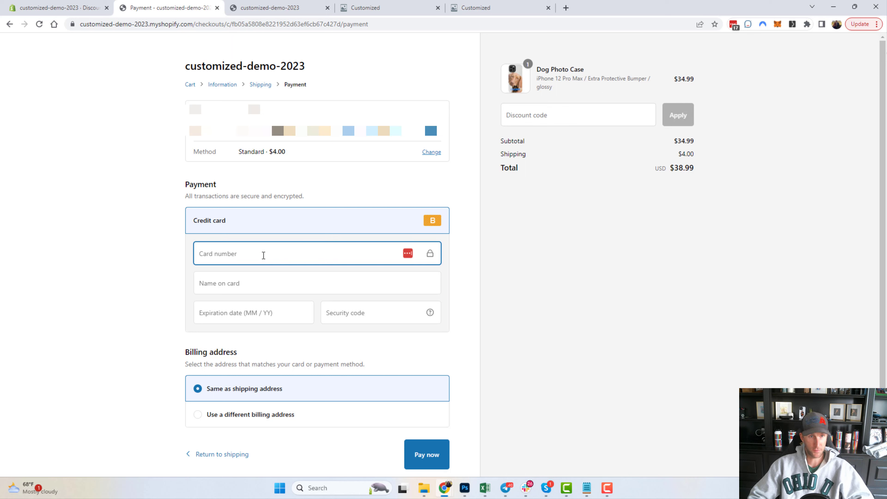
text(1)
click(246, 285)
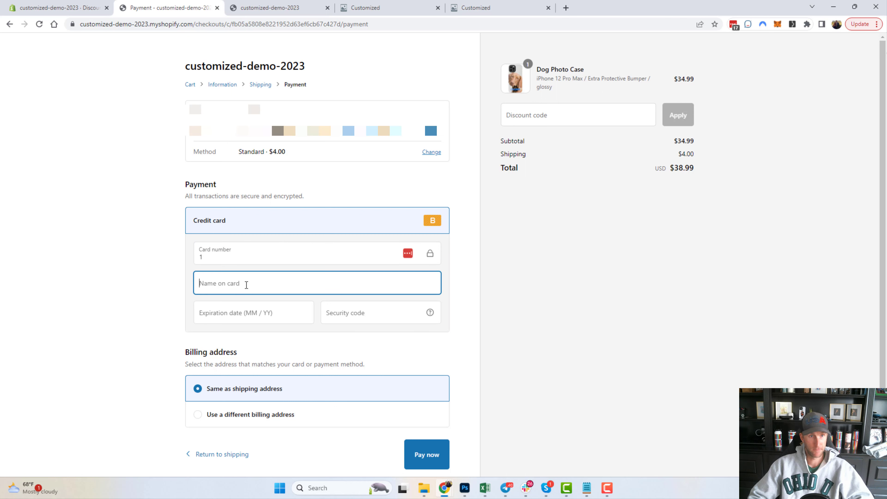
text(matt and)
text(af;ljas)
text(adsfas)
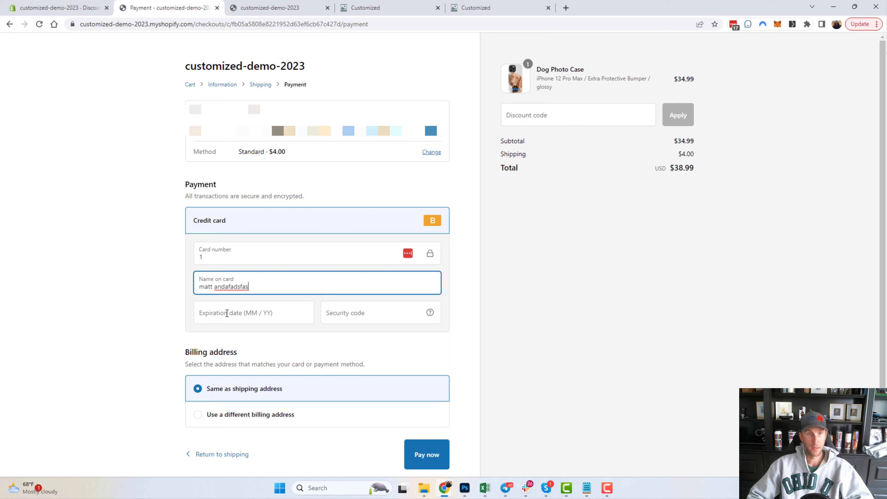
click(226, 313)
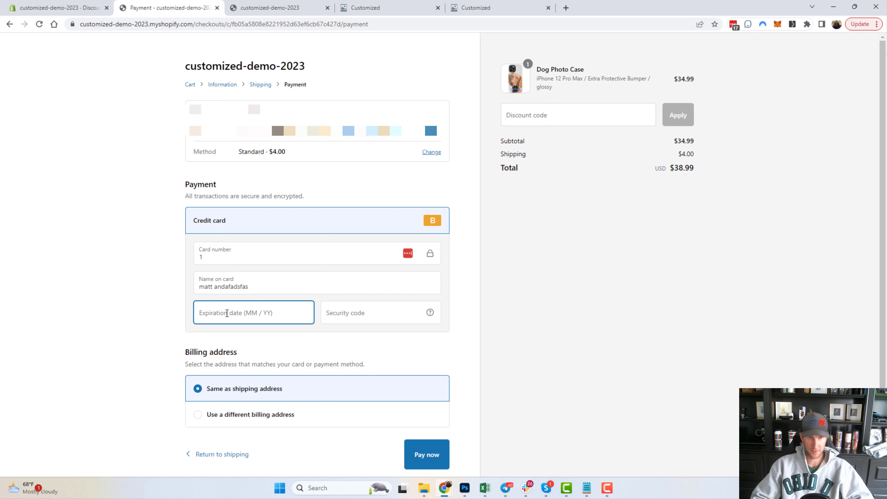
text(01 / )
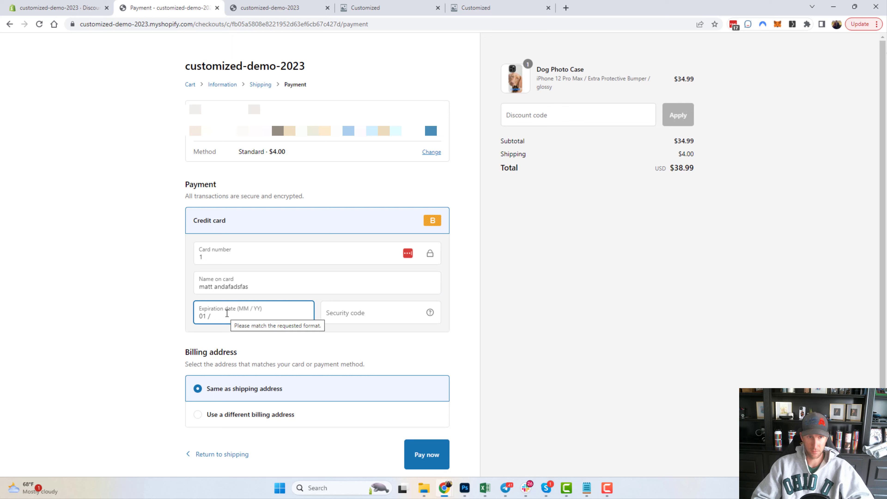
text(28)
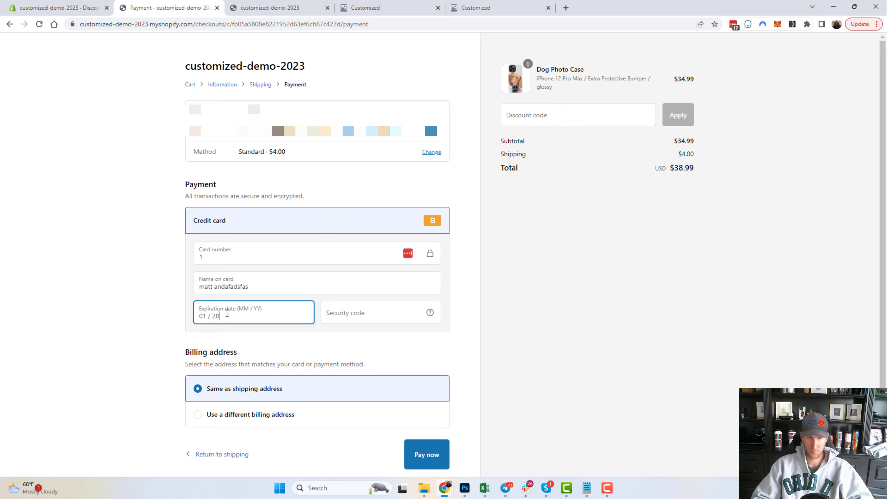
click(389, 319)
text(123)
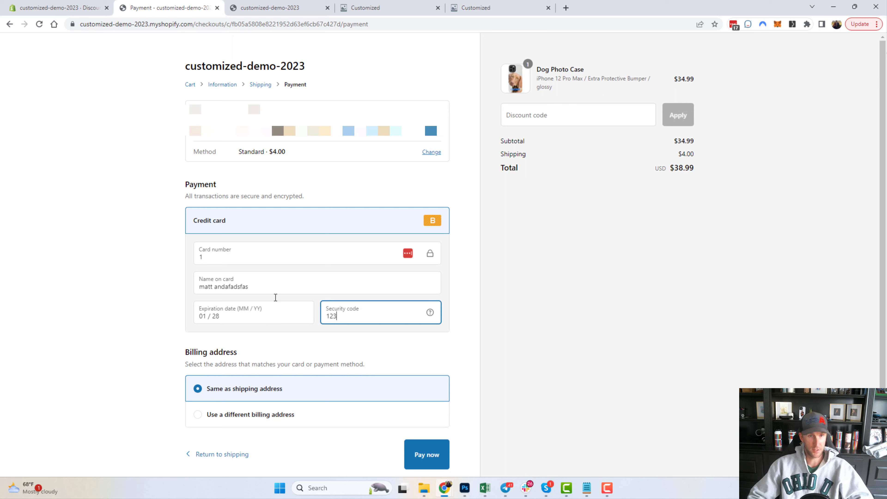
click(70, 245)
scroll(71, 245, down, 1)
scroll(70, 245, up, 1)
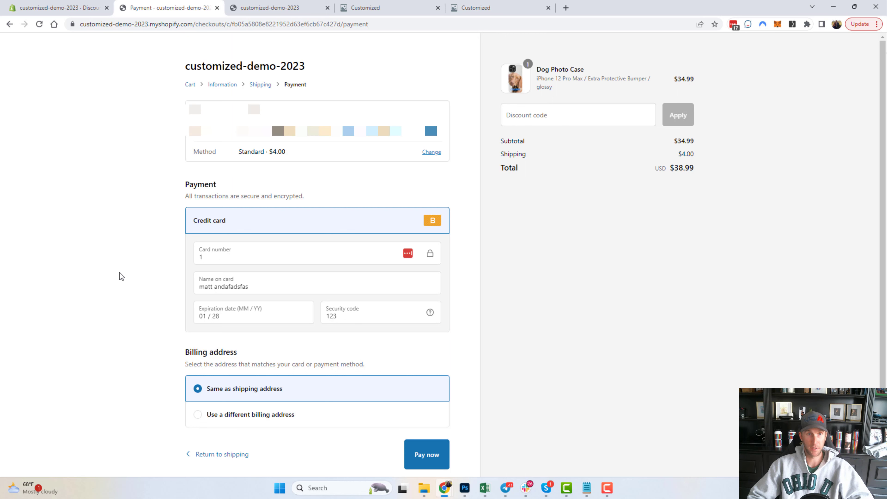
Pay now to place the $38.99 test order and view its confirmation.
click(424, 458)
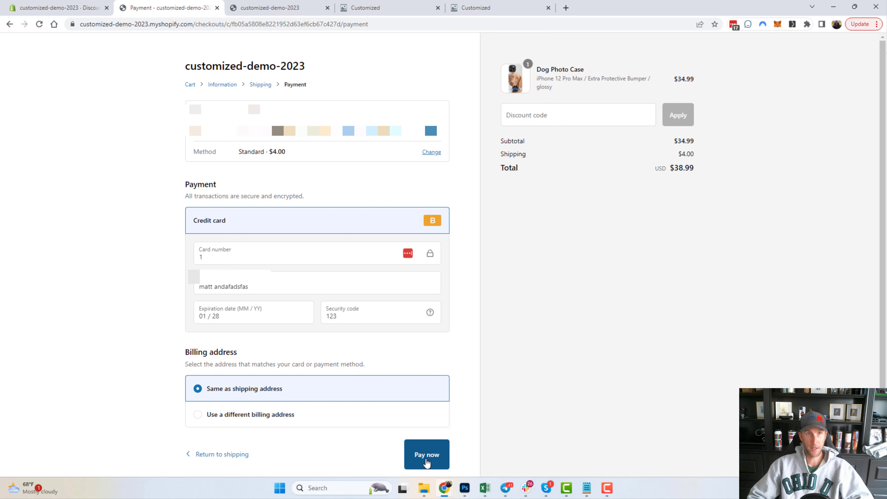
click(427, 459)
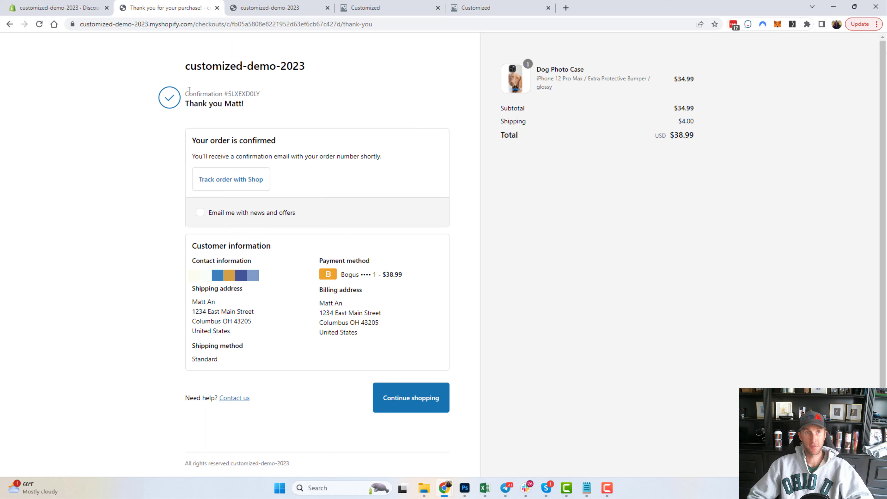
drag(188, 90, 272, 95)
click(273, 96)
click(288, 10)
Reload the Customized dashboard, check the pending order and its case preview, then open Customer Designs.
click(365, 7)
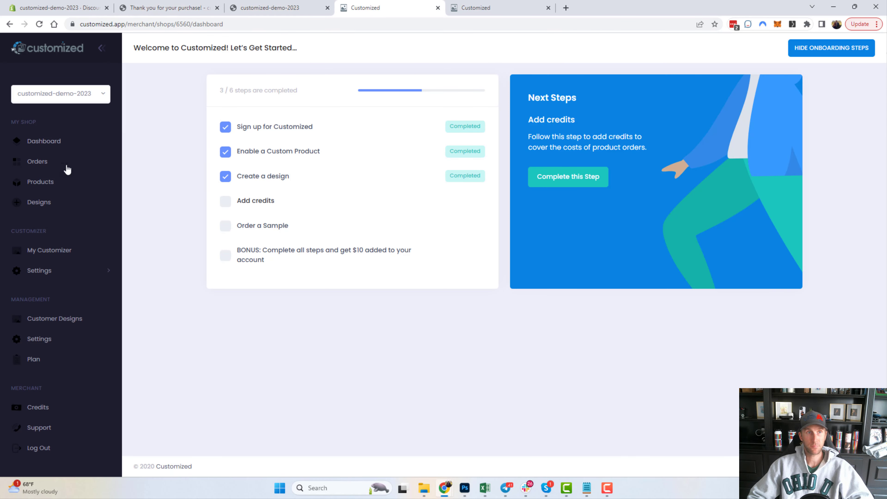
click(41, 24)
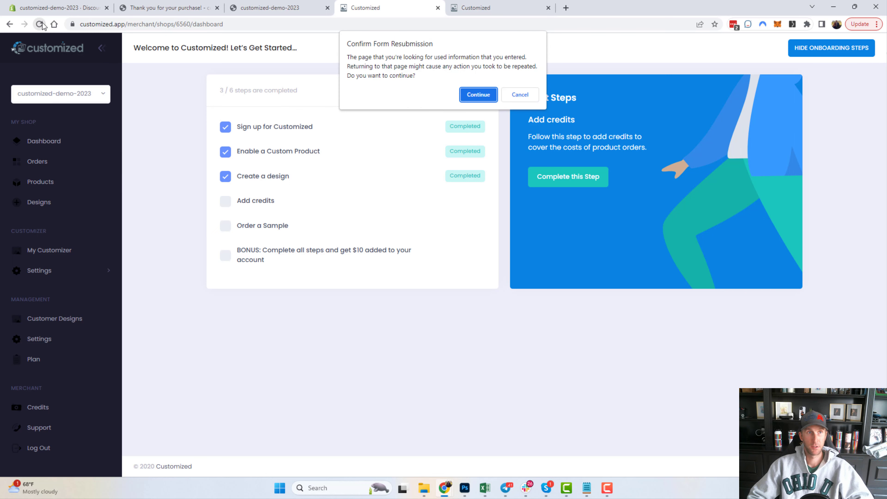
click(472, 93)
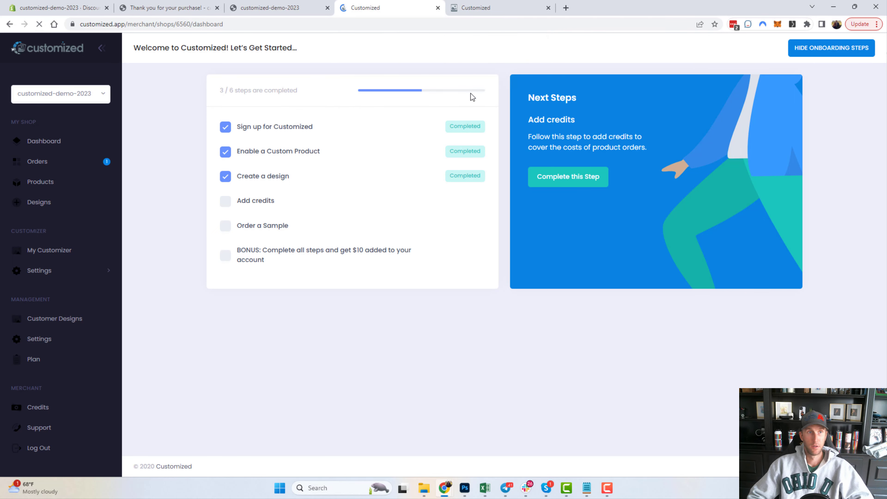
click(47, 165)
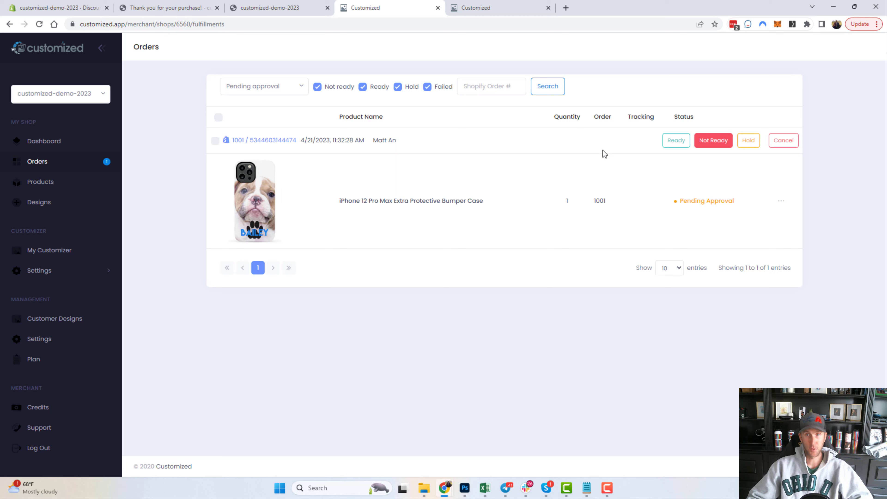
click(260, 206)
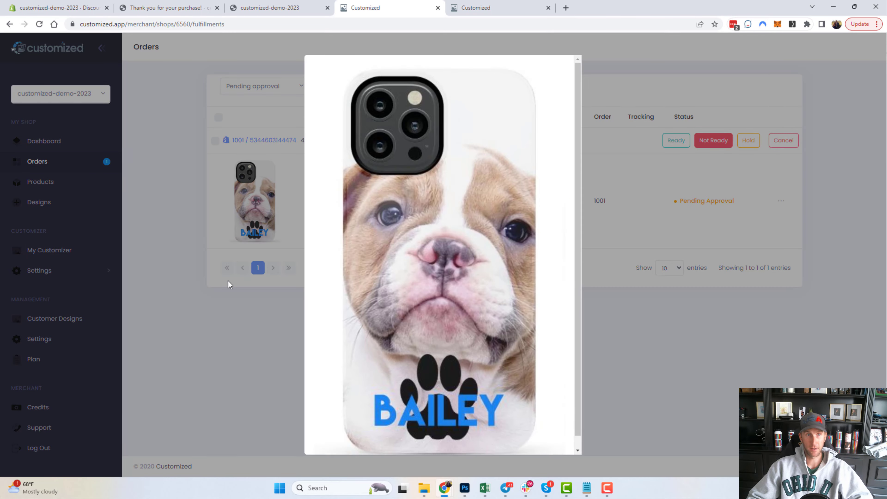
click(205, 387)
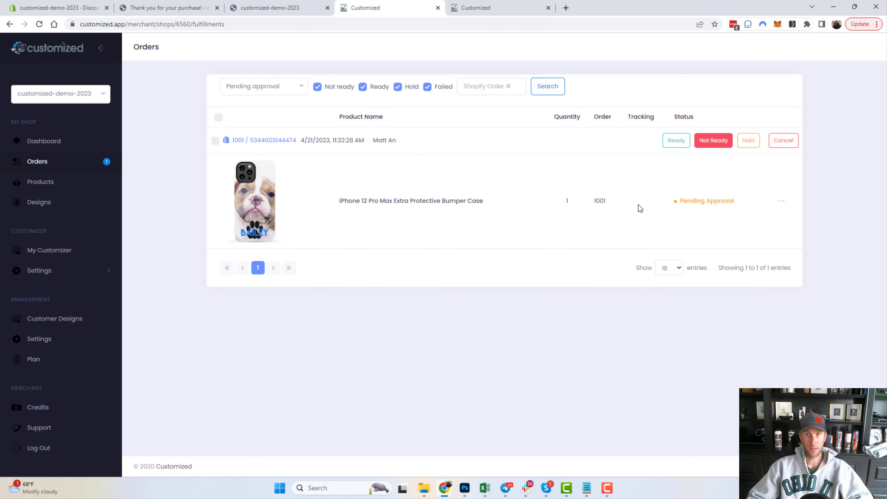
click(50, 320)
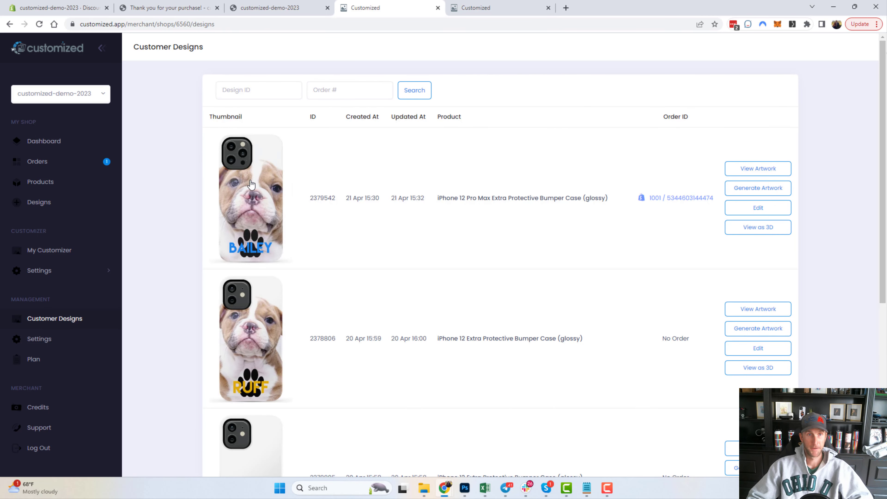
Open the BAILEY dog case in 3D, rotate it edge-on, then return to Customer Designs.
drag(635, 200, 719, 198)
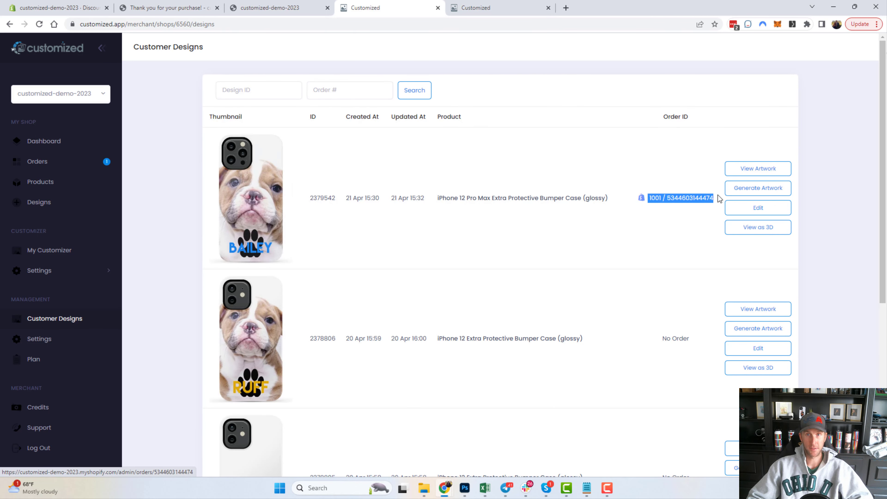
click(772, 231)
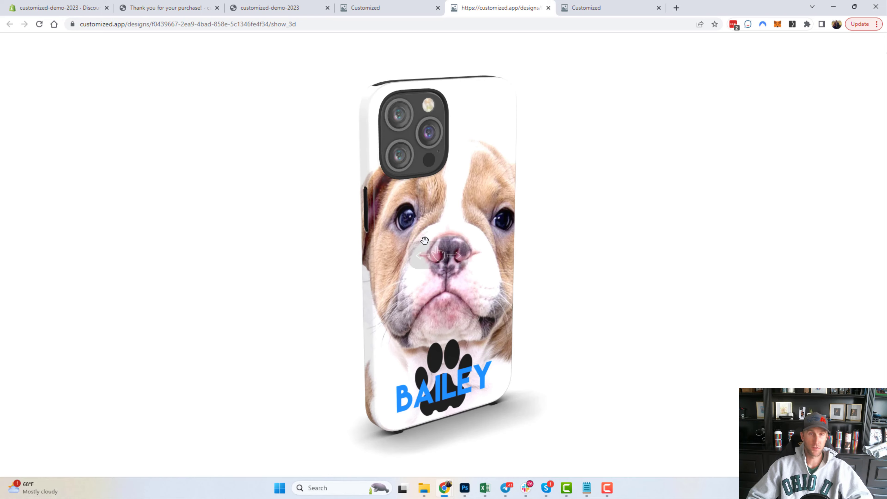
drag(424, 241, 342, 39)
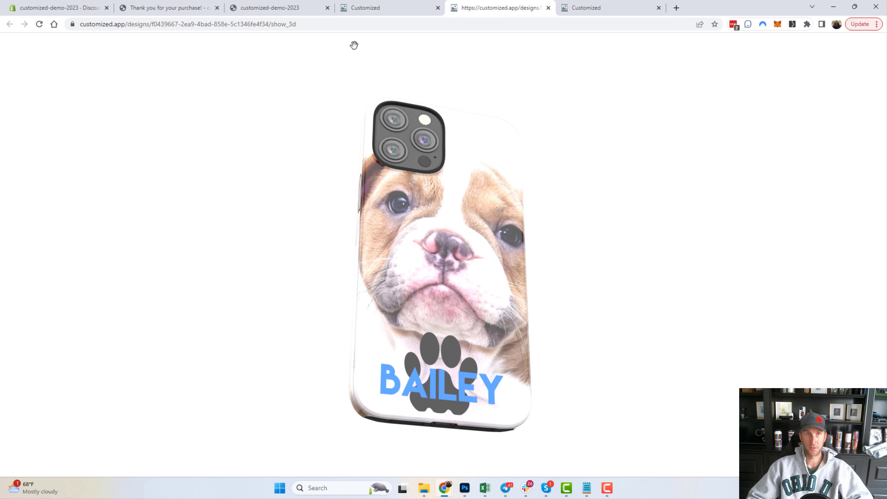
mouse_move(433, 216)
mouse_down()
mouse_move(549, 260)
mouse_move(446, 210)
mouse_up()
click(363, 9)
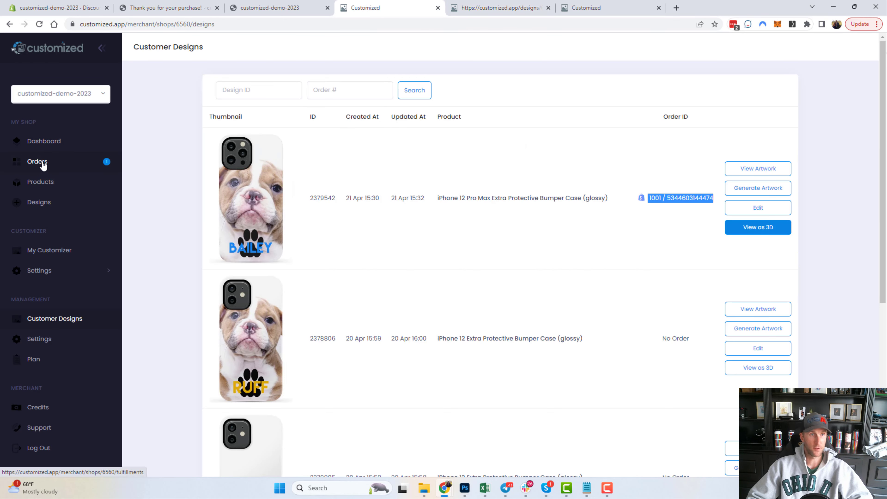
click(38, 162)
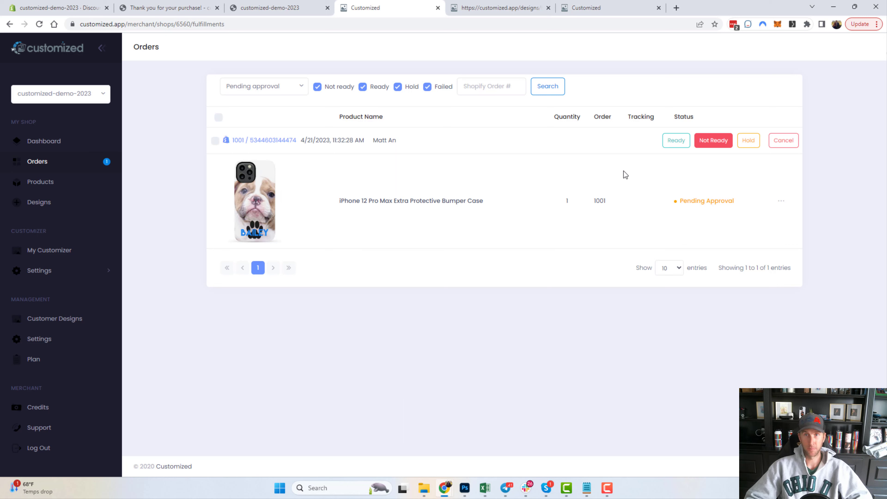
Mark the iPhone 12 Pro Max dog case order 1001 as Ready.
click(668, 143)
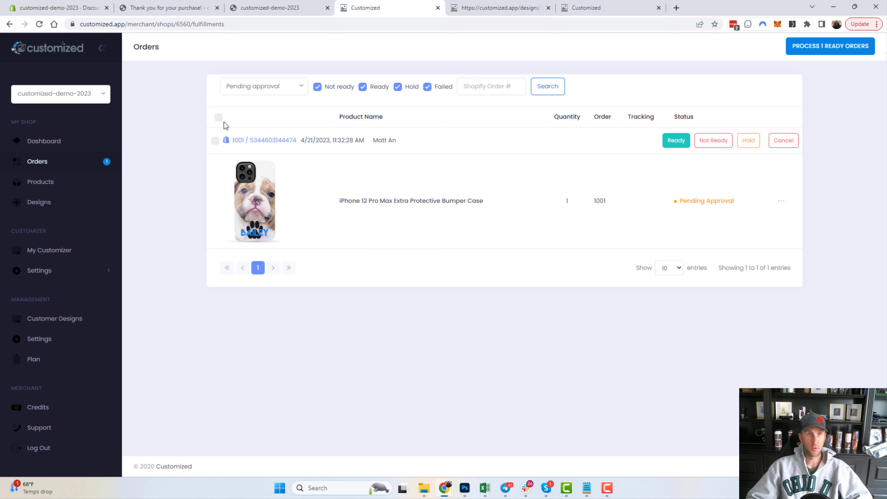
Select all orders, apply the Move to Ready bulk action, then deselect them.
click(219, 118)
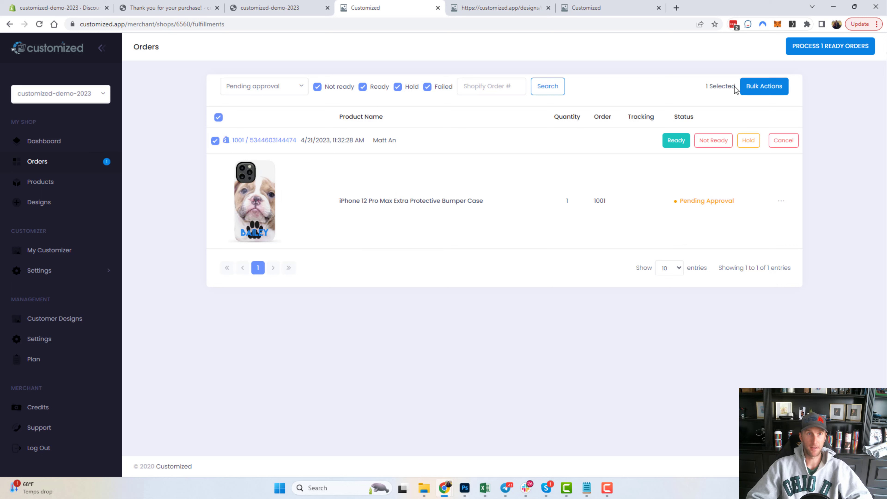
click(750, 87)
click(721, 110)
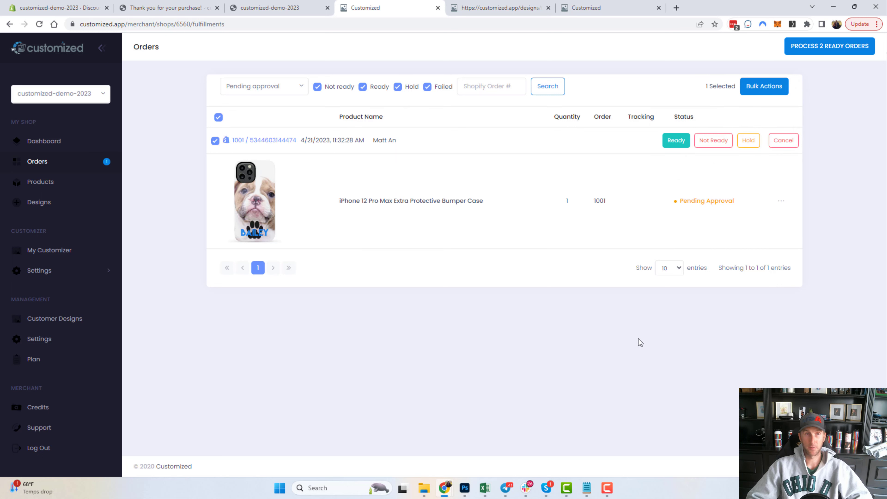
click(215, 141)
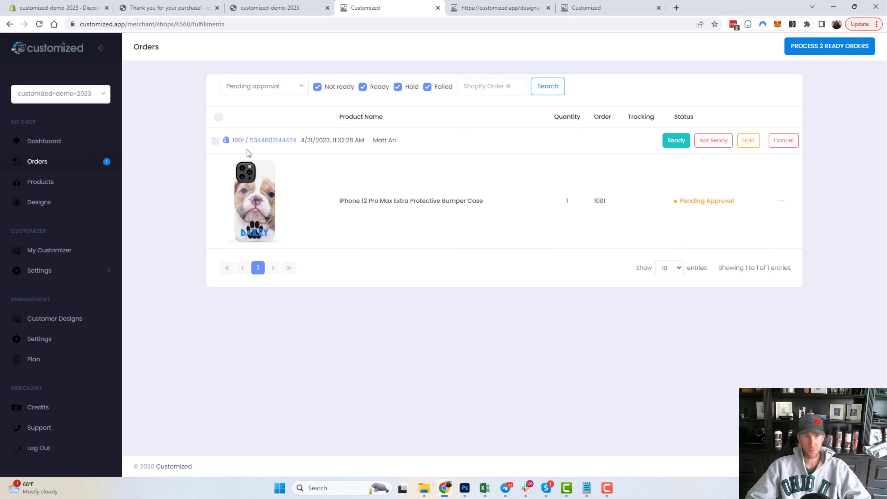
Put order 1001 on Hold, then Not Ready, then set it back to Ready.
click(747, 141)
mouse_move(601, 493)
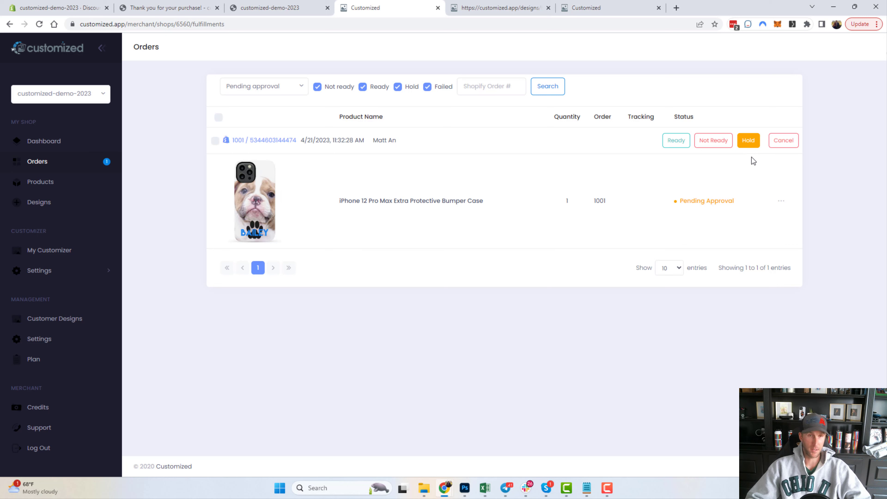
click(710, 146)
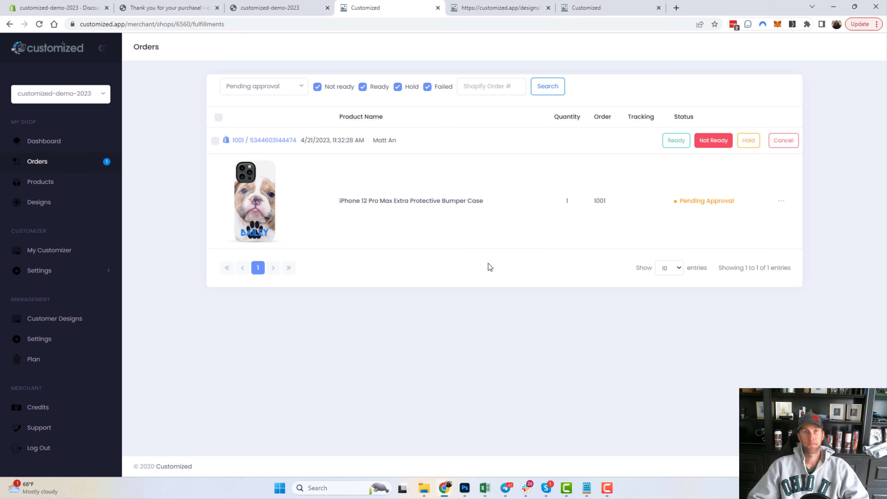
click(673, 142)
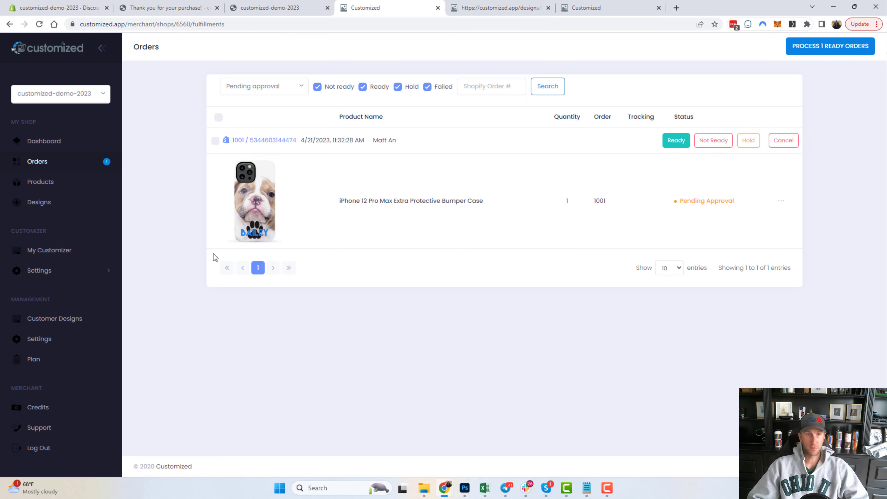
Process the one ready order, reviewing its $14.60 total, and confirm Process Now.
click(818, 50)
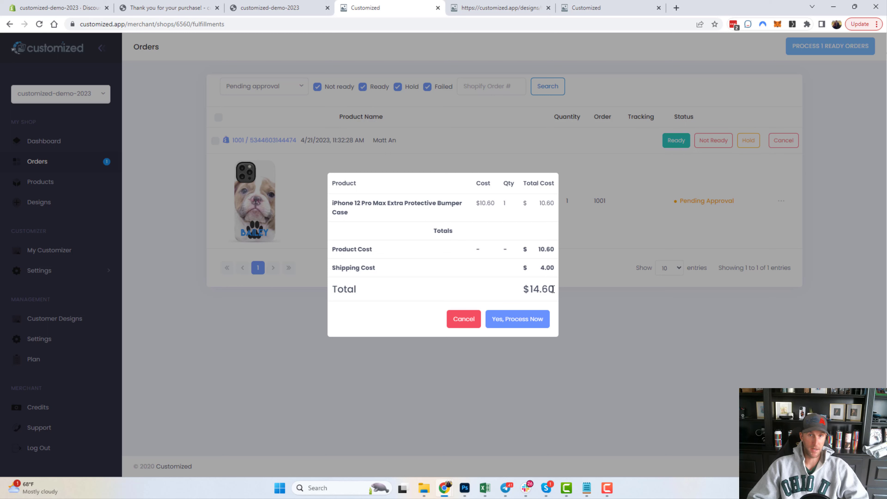
drag(547, 291, 527, 294)
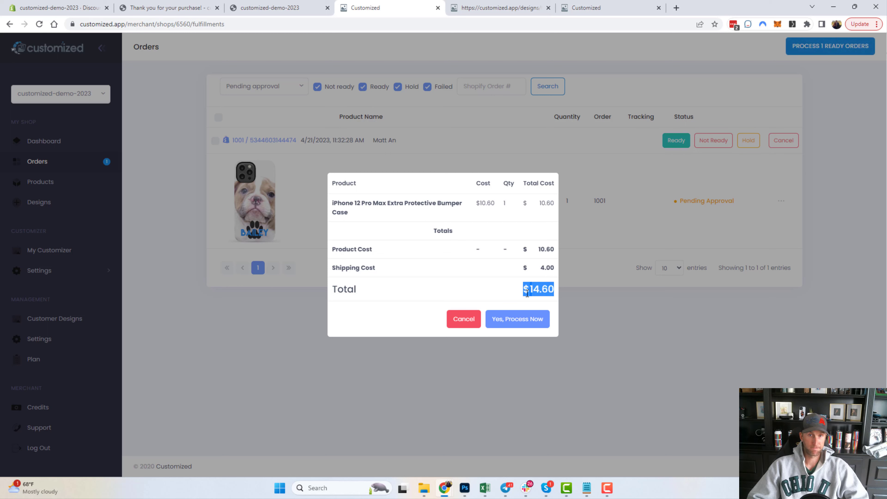
click(517, 318)
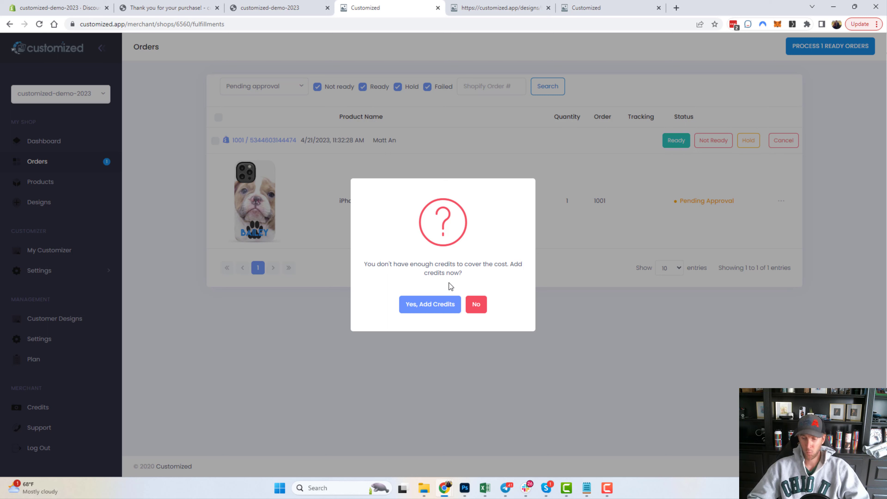
Choose to add credits and request a $20 credit purchase.
click(434, 310)
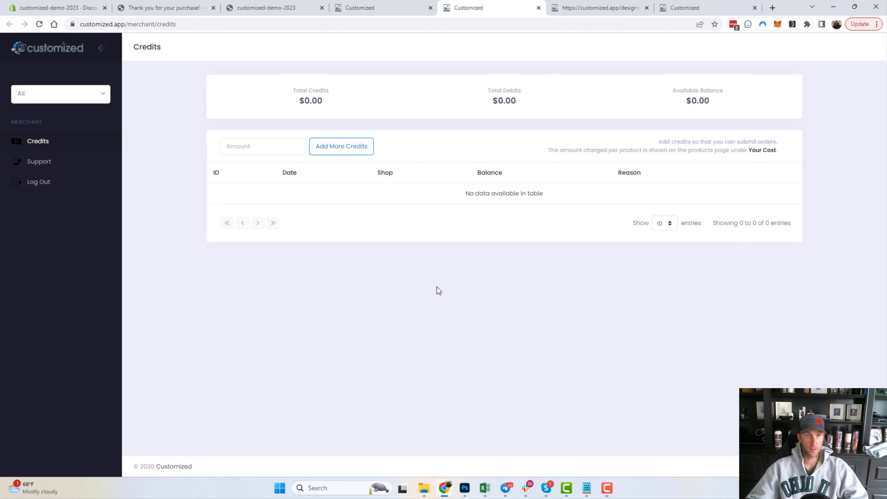
click(228, 150)
text(20)
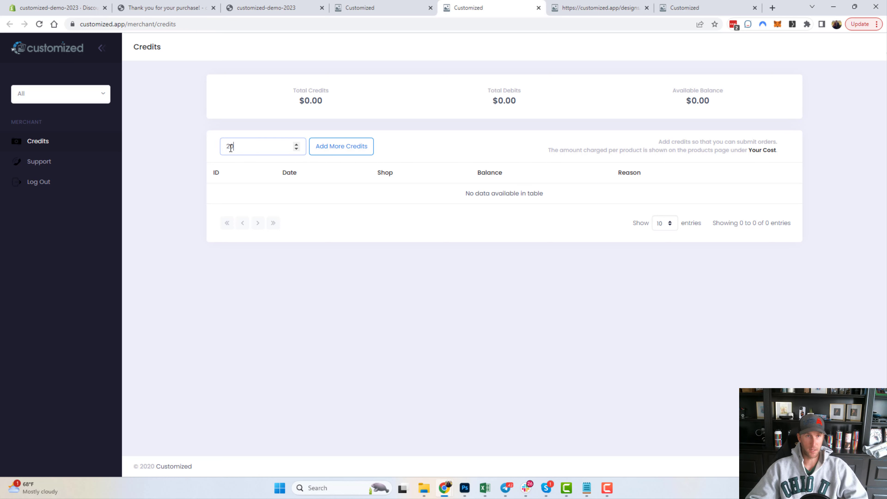
click(335, 153)
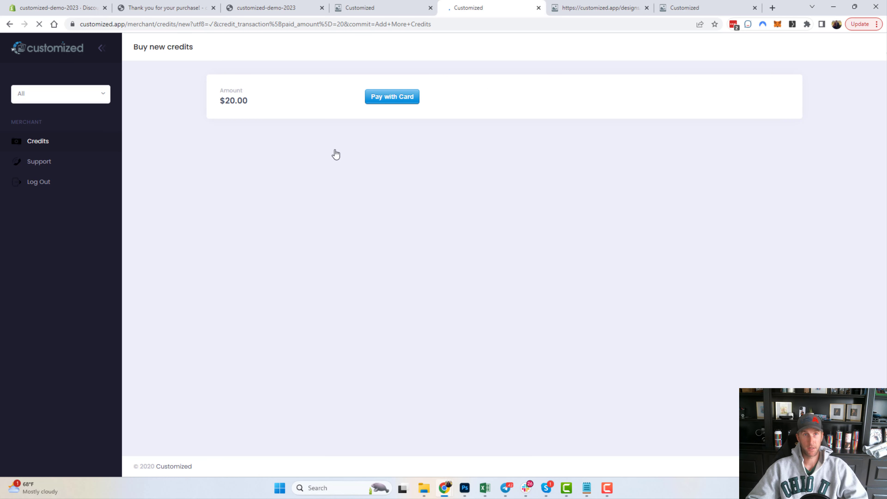
Open and close the card payment form, then switch to the customized-demo-2023 shop.
click(402, 100)
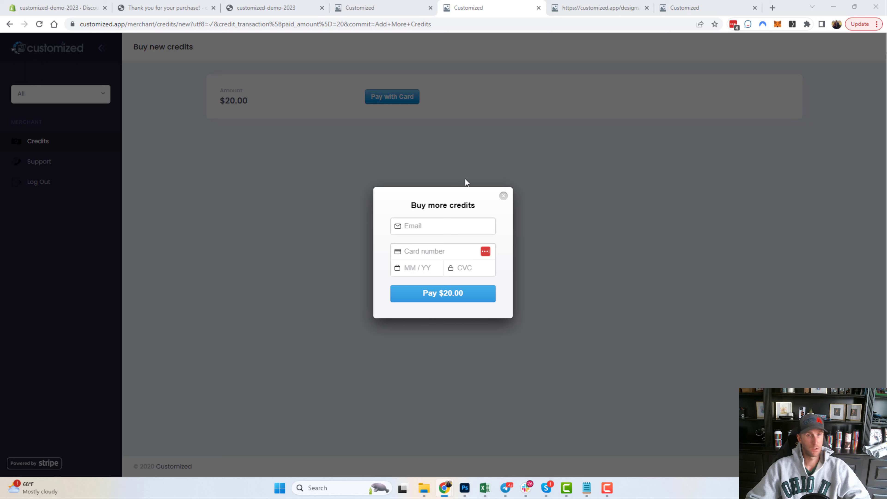
click(504, 196)
click(99, 97)
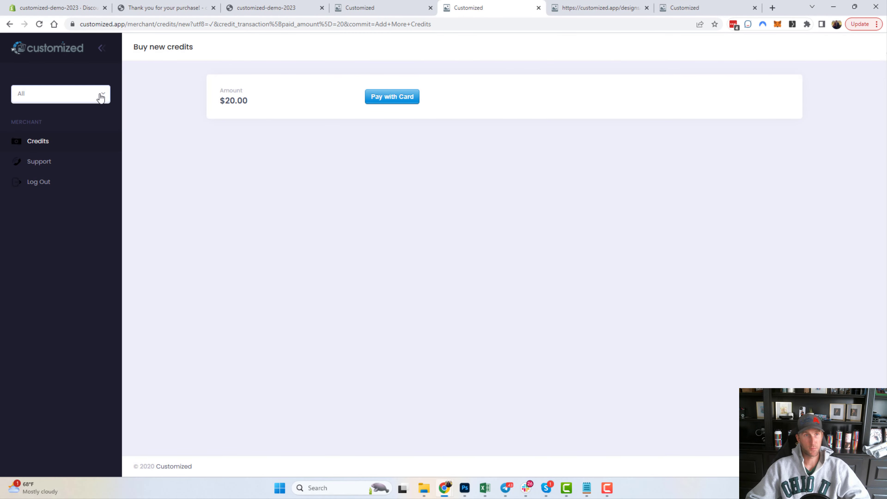
click(75, 132)
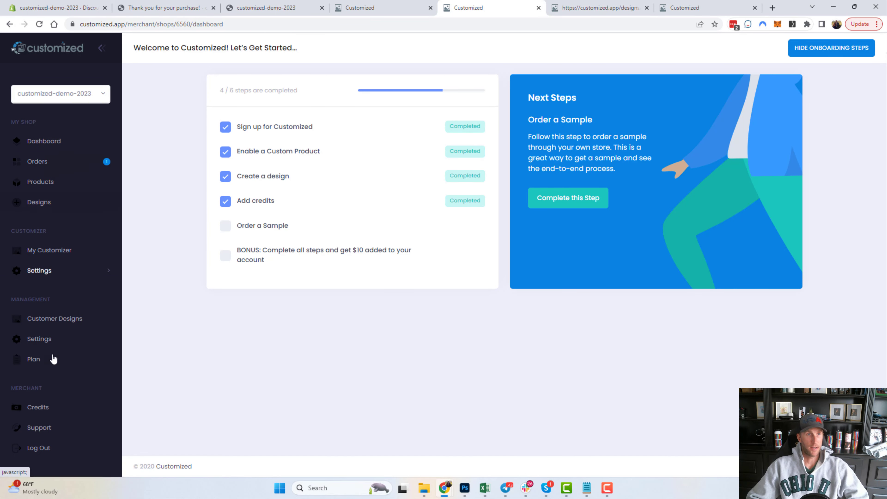
Review the Admin credit and credit summary, then return to the customized-demo-2023 dashboard.
click(49, 410)
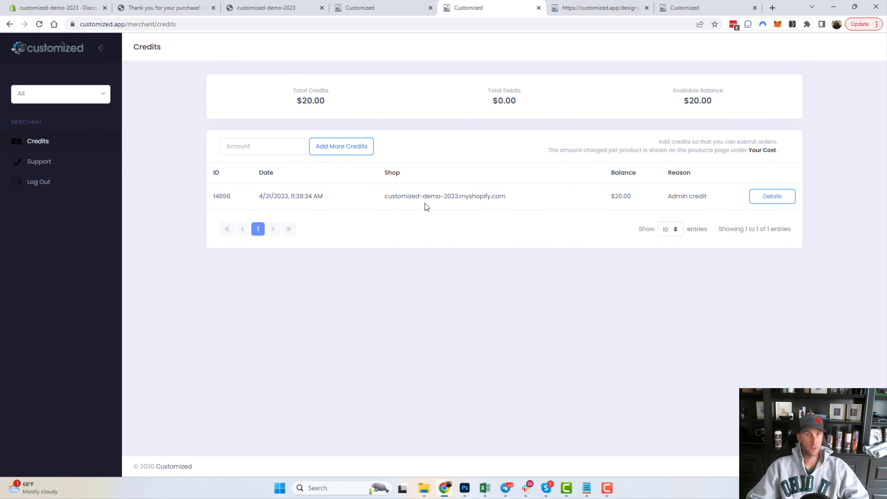
drag(712, 196, 666, 200)
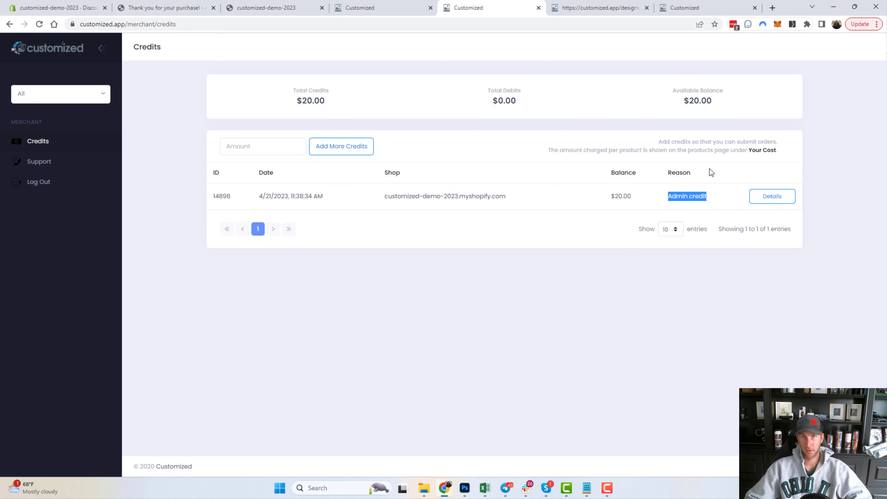
drag(731, 99, 259, 99)
click(292, 94)
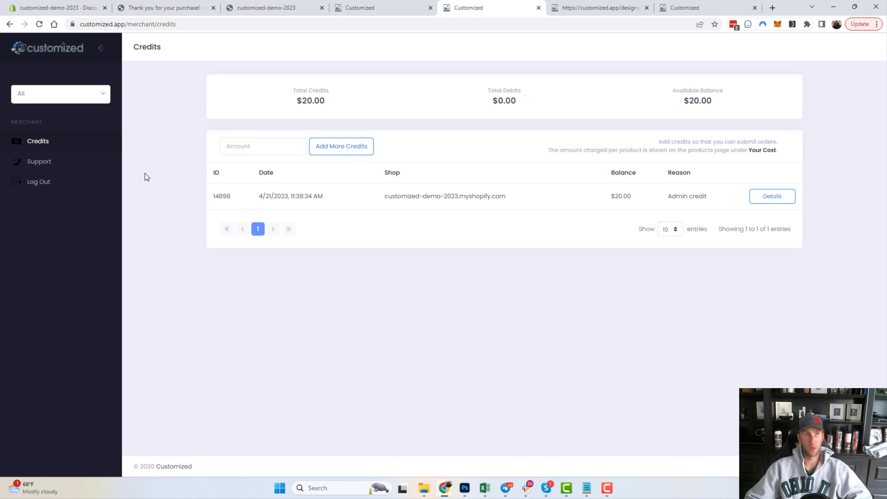
click(85, 94)
click(62, 135)
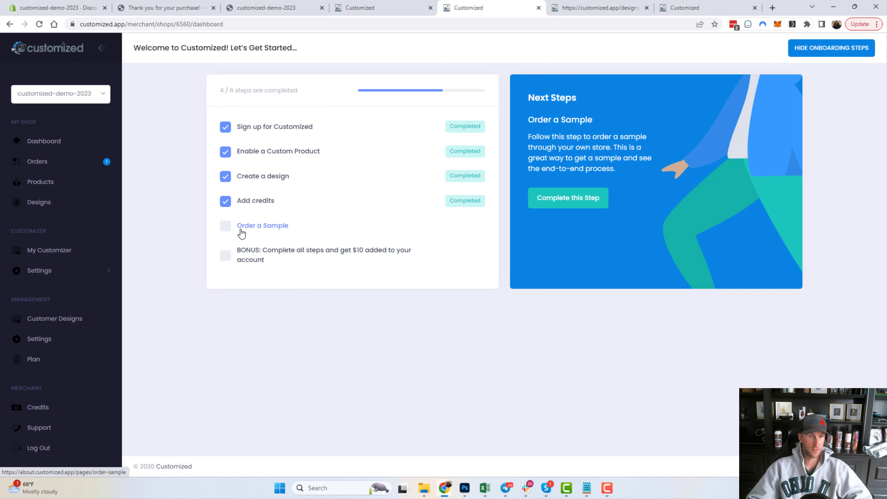
Process the one ready order, confirming the $14.60 charge.
click(41, 162)
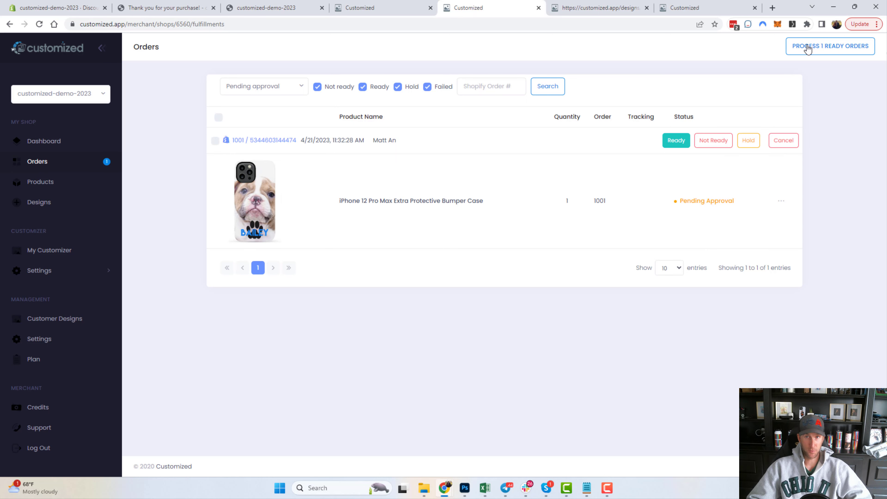
click(815, 53)
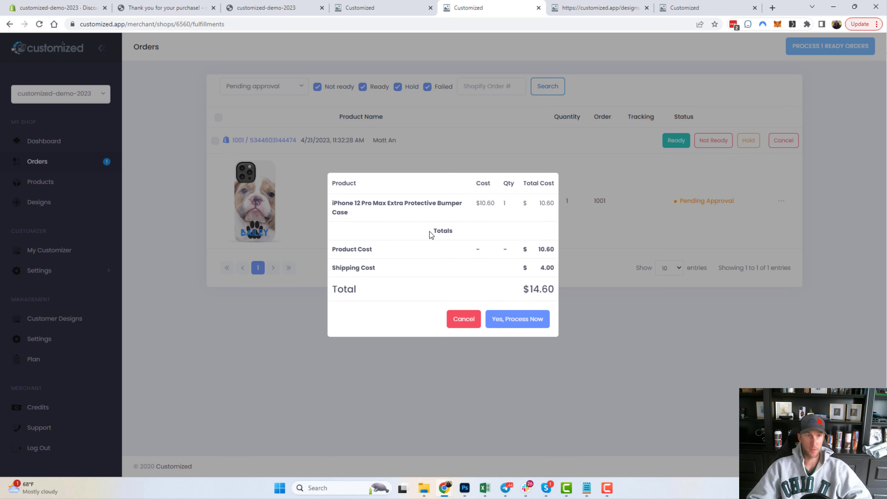
click(517, 322)
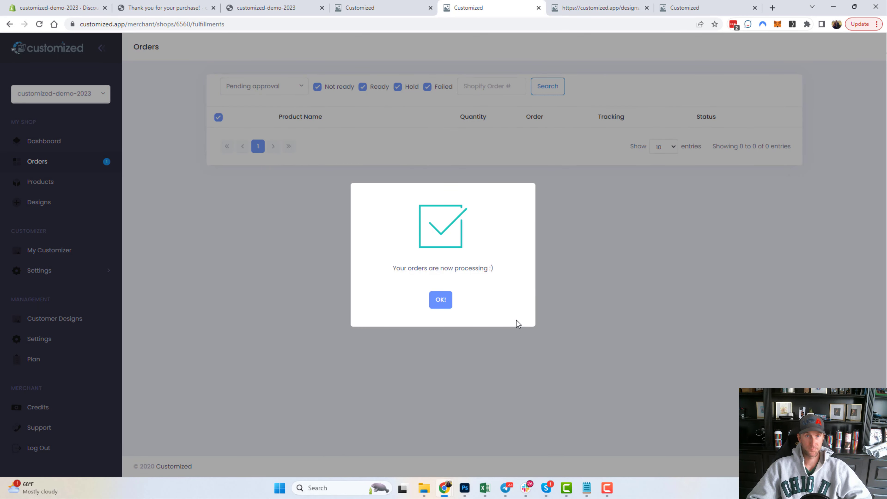
click(440, 300)
Filter orders to All statuses, confirm order 1001 is Approved, and return to the Dashboard.
click(48, 162)
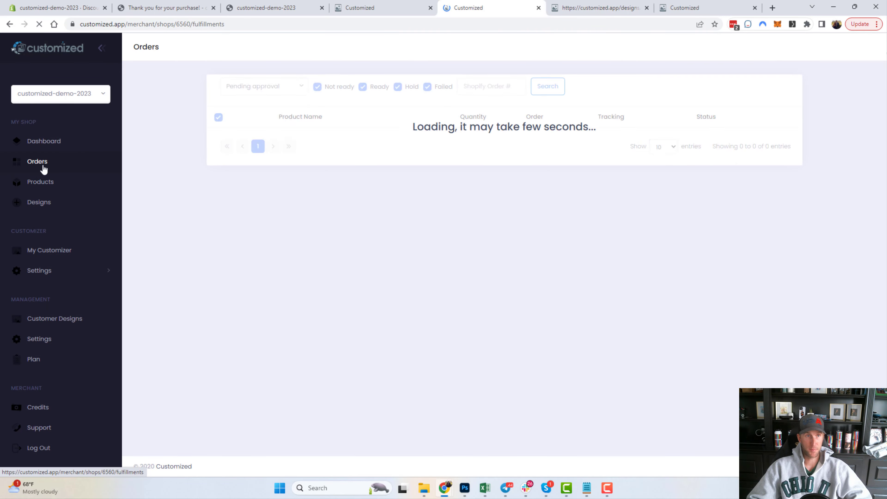
click(263, 91)
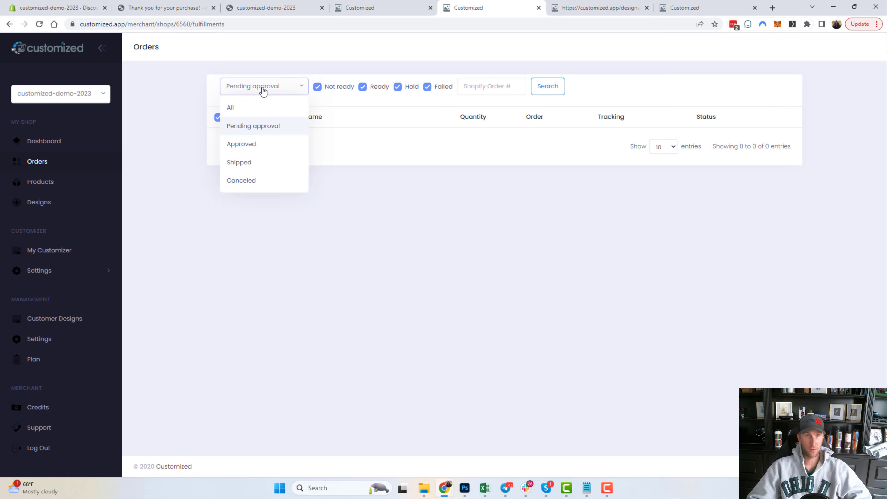
click(245, 108)
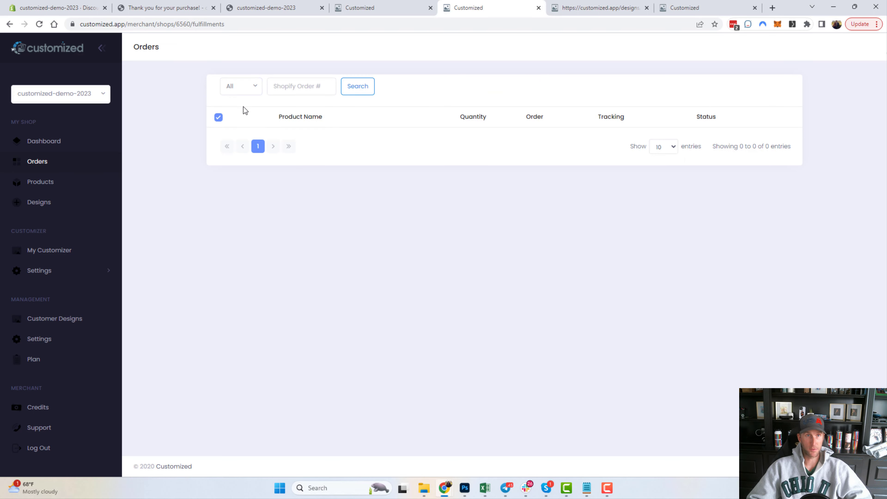
click(356, 88)
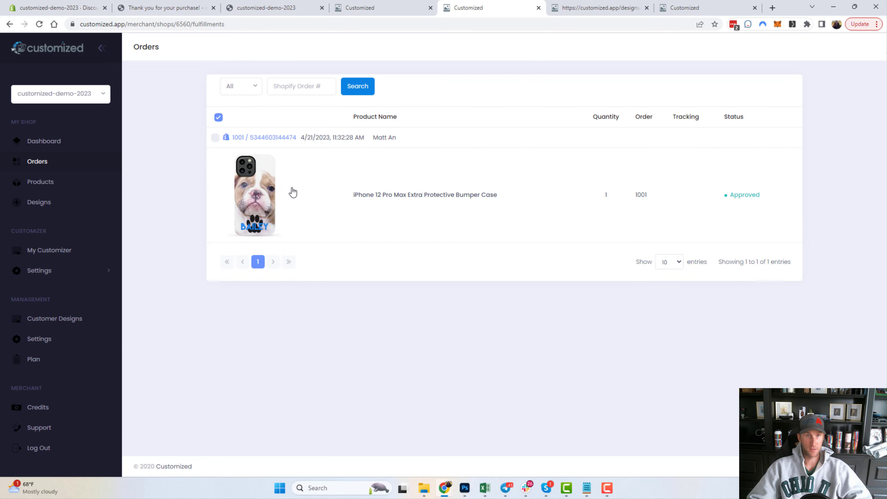
double_click(755, 195)
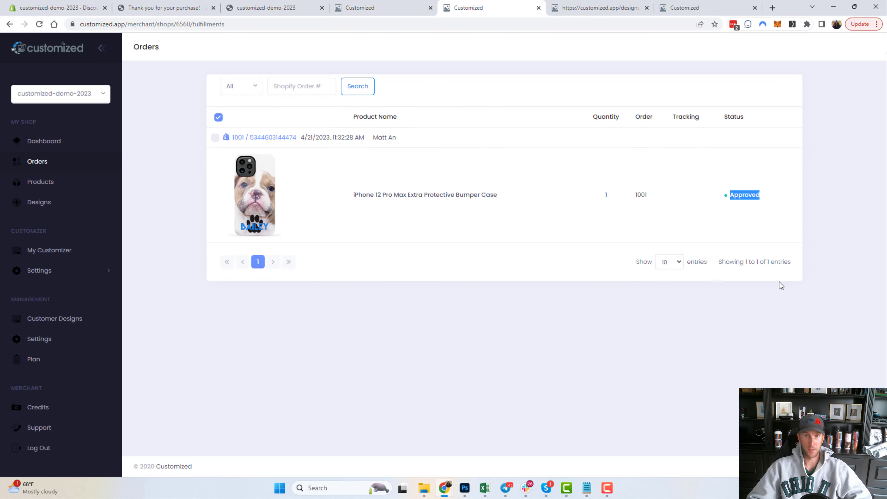
click(744, 249)
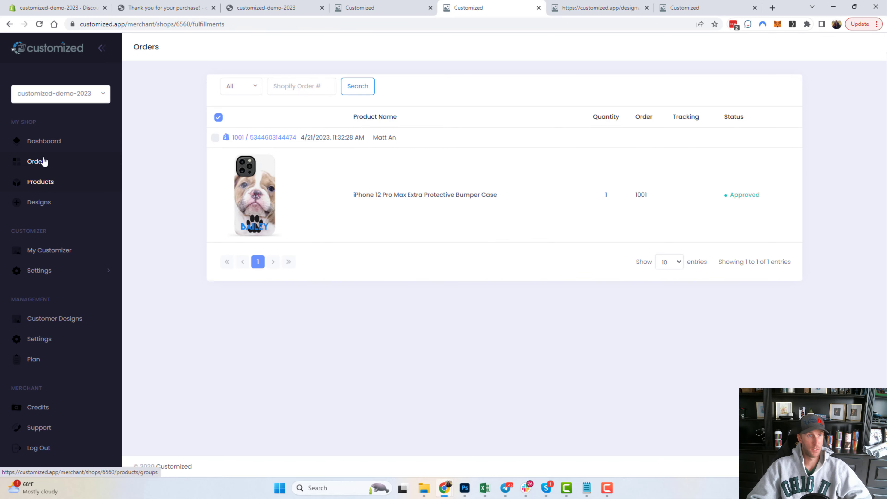
click(43, 143)
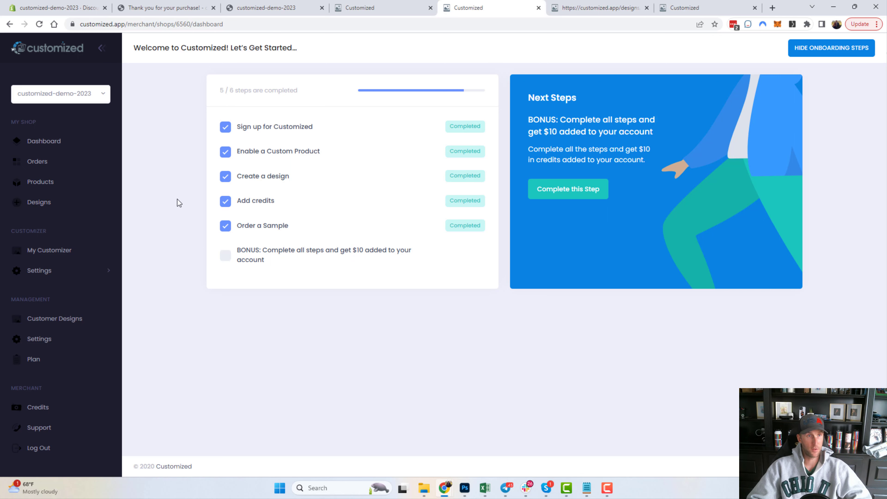
Review credits: $20.00 Admin entry, -$14.60 fulfillment charge, $5.40 balance, and the charge details.
click(42, 410)
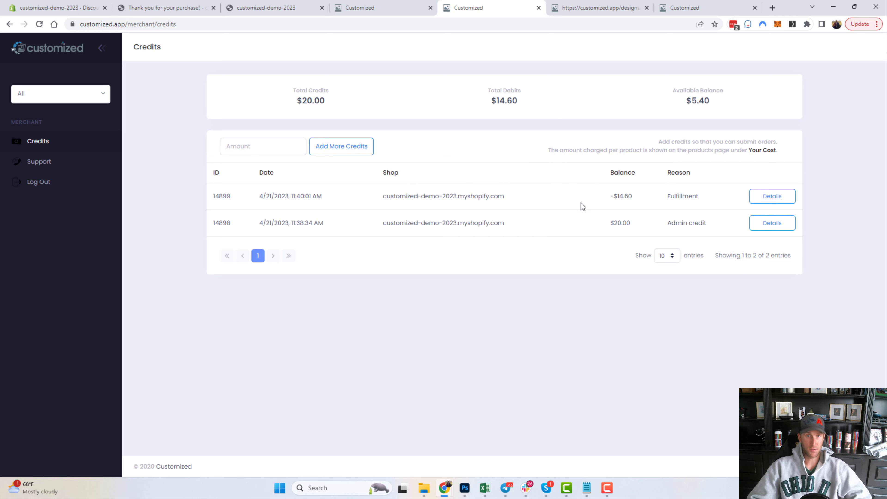
drag(706, 223, 210, 220)
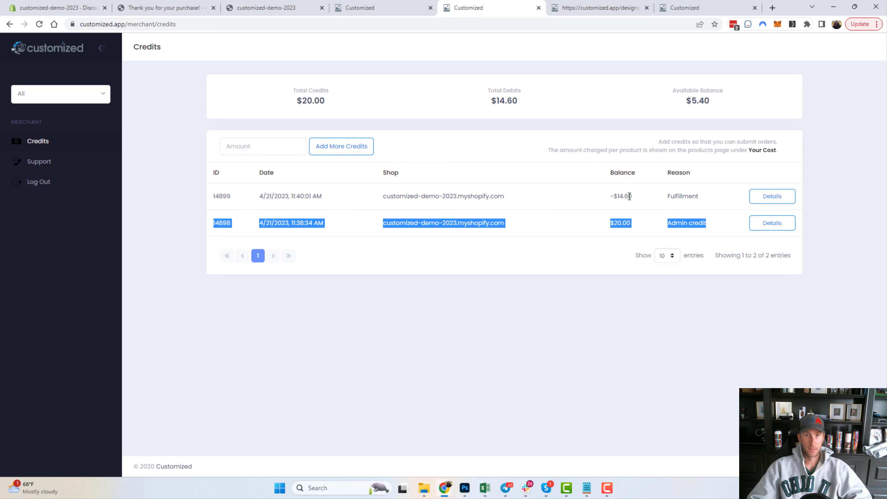
drag(714, 201, 225, 193)
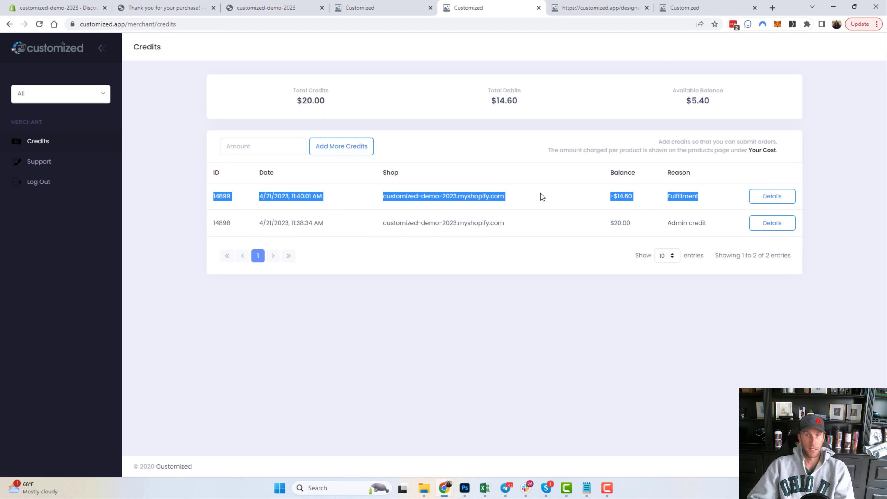
click(721, 105)
drag(720, 105, 666, 102)
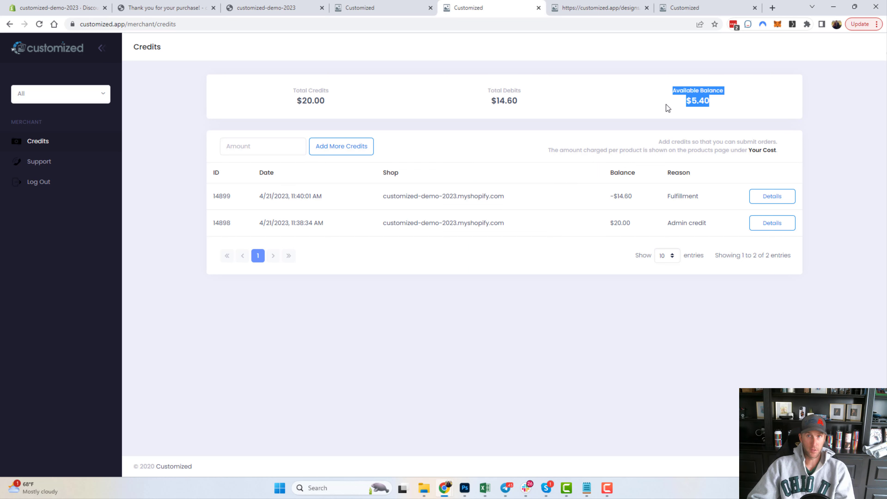
click(678, 101)
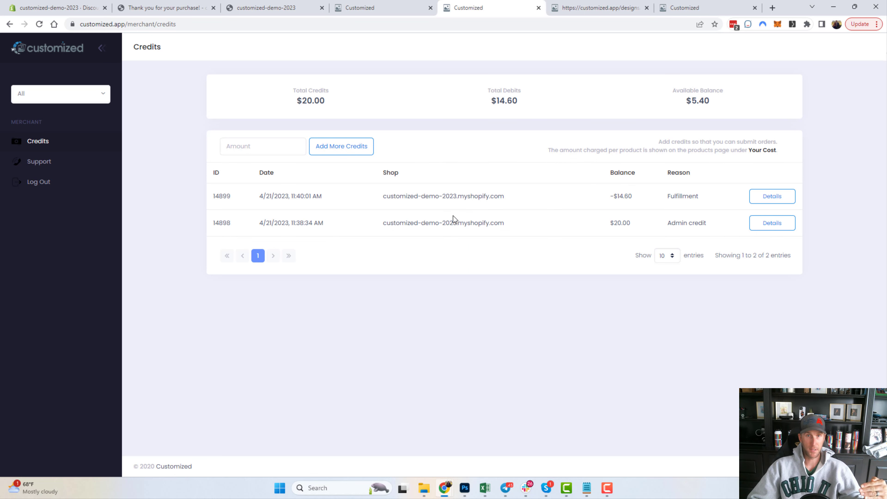
click(769, 196)
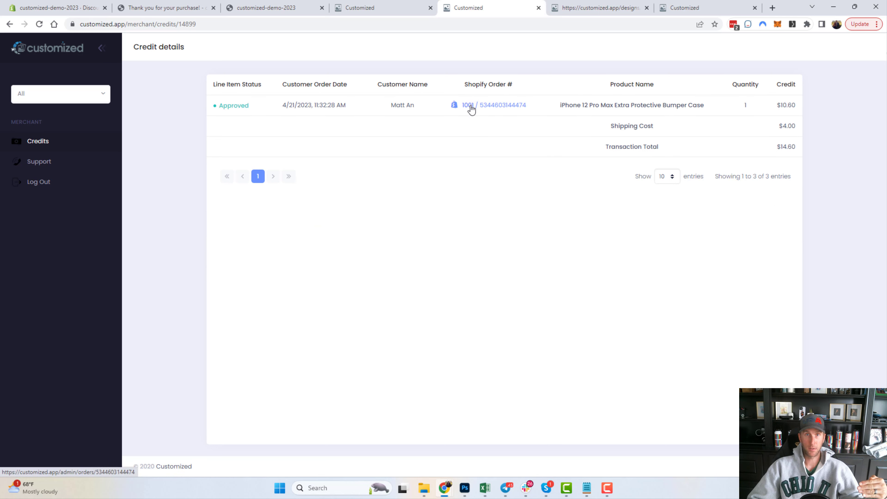
drag(576, 105, 659, 114)
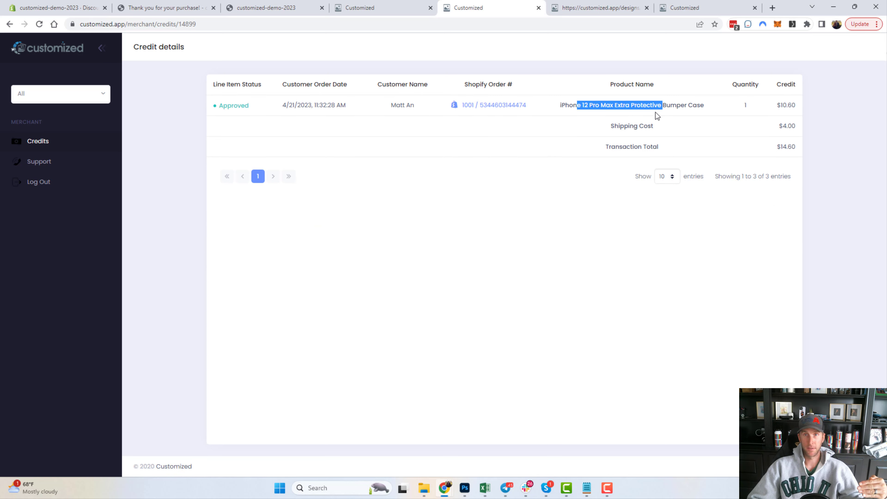
click(627, 126)
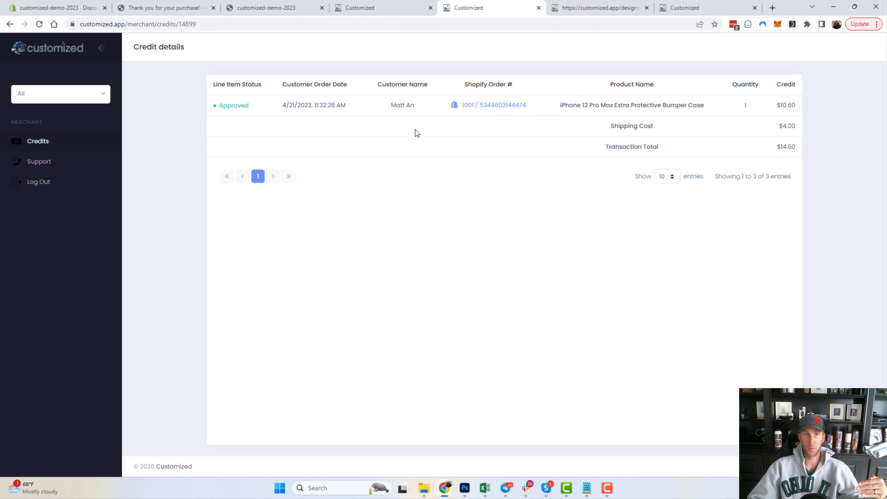
Return to the customized-demo-2023 dashboard and claim the $10 onboarding bonus.
click(75, 93)
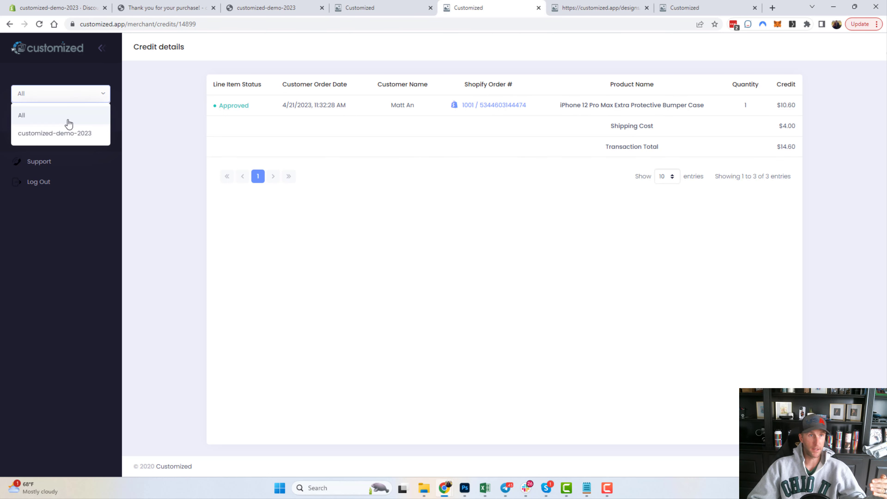
click(65, 133)
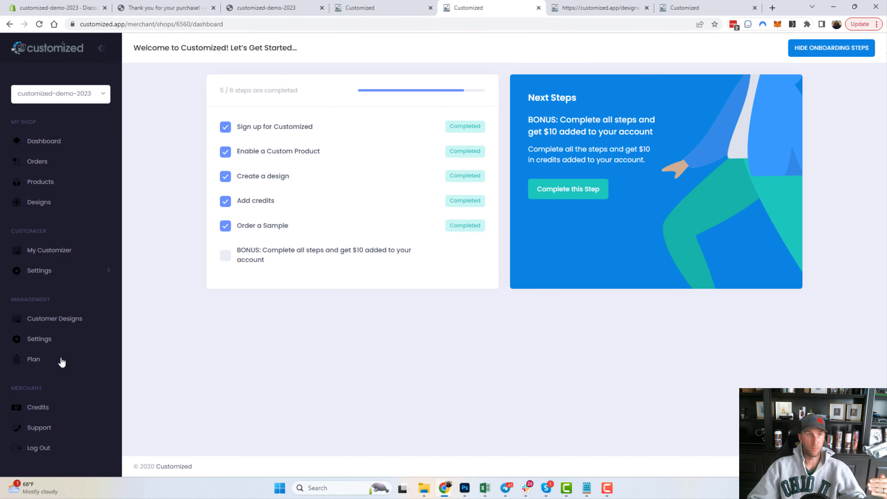
click(59, 409)
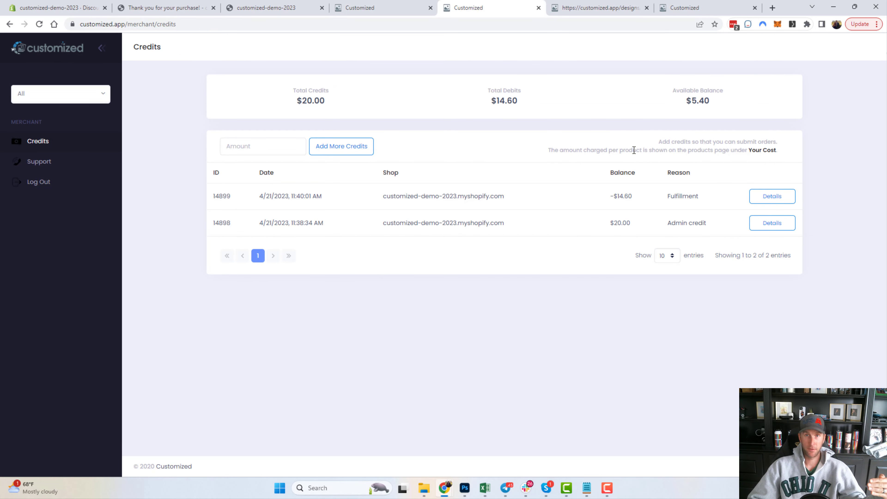
click(80, 94)
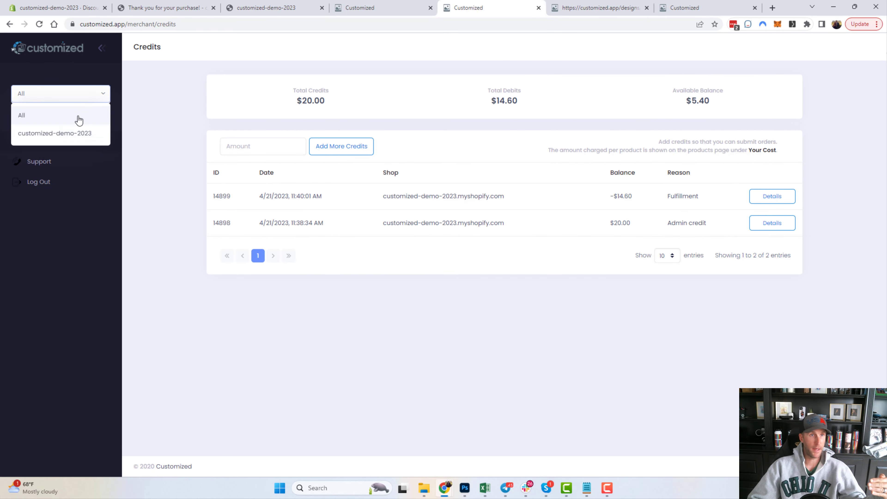
click(73, 134)
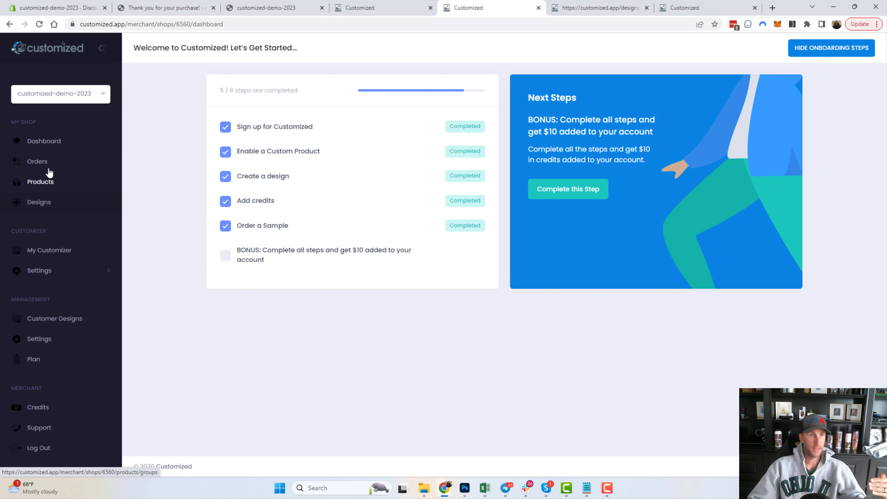
click(278, 254)
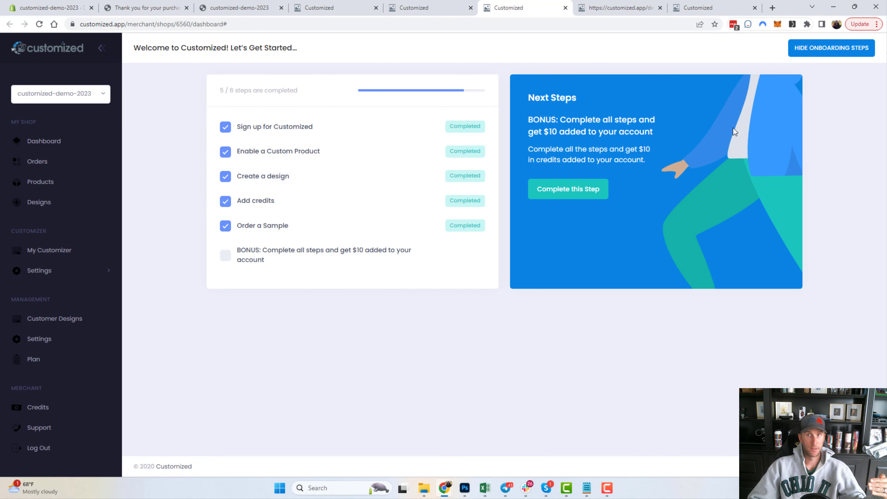
click(580, 196)
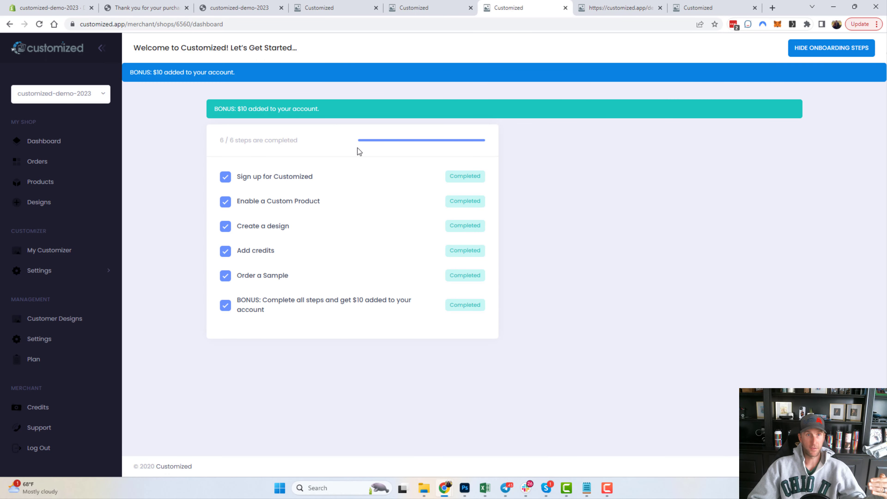
drag(326, 110, 197, 111)
click(178, 145)
click(39, 408)
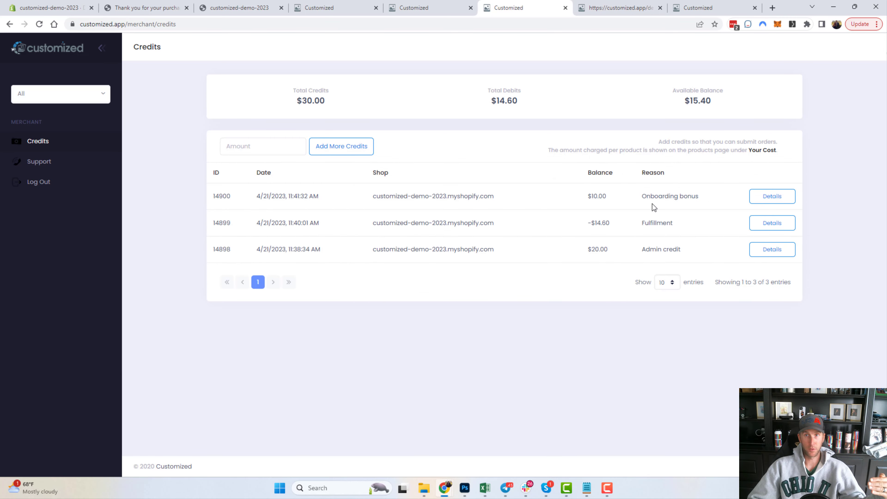
drag(699, 198, 208, 190)
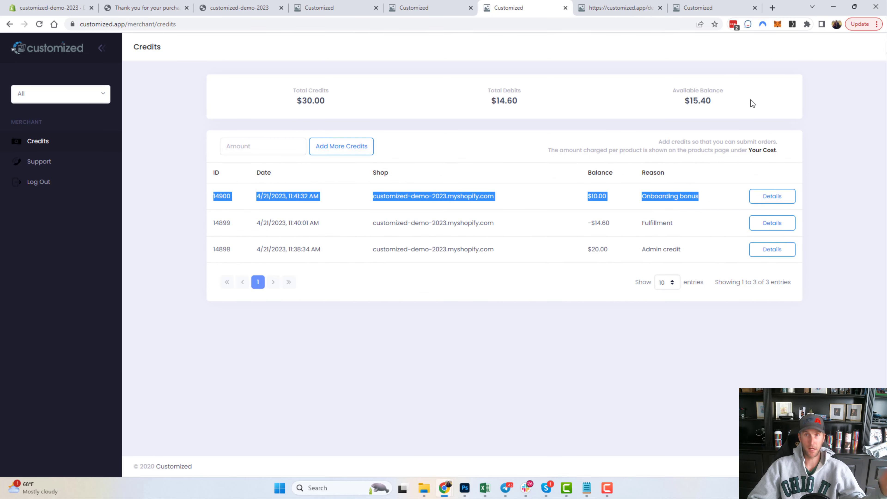
click(574, 360)
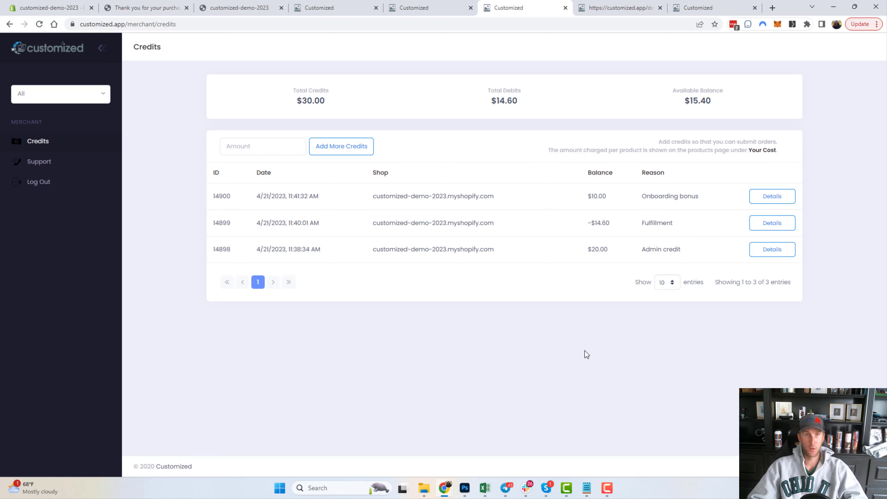
click(87, 99)
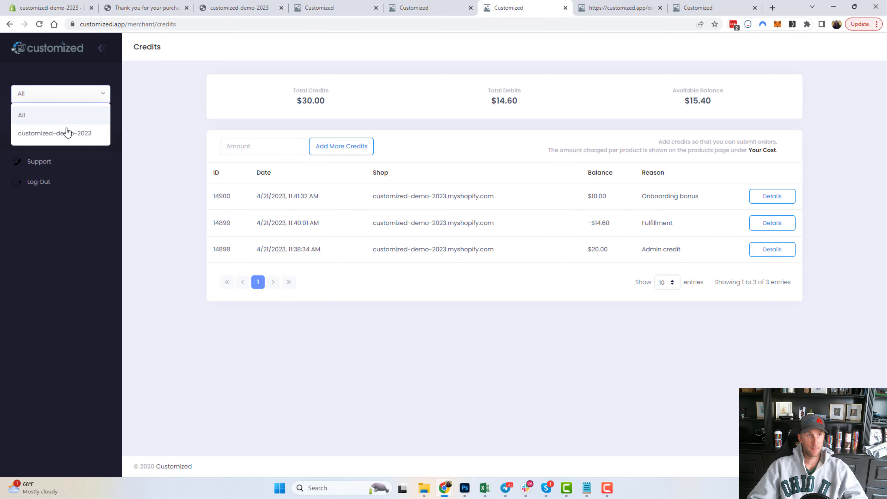
click(68, 132)
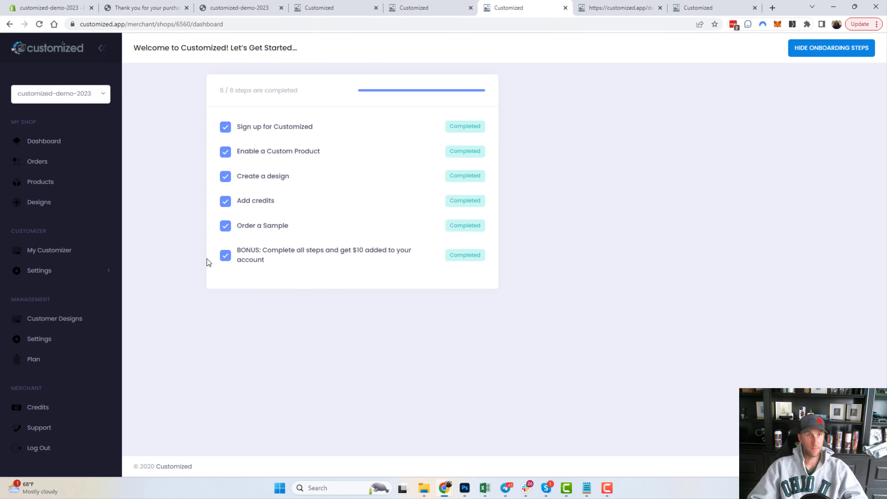